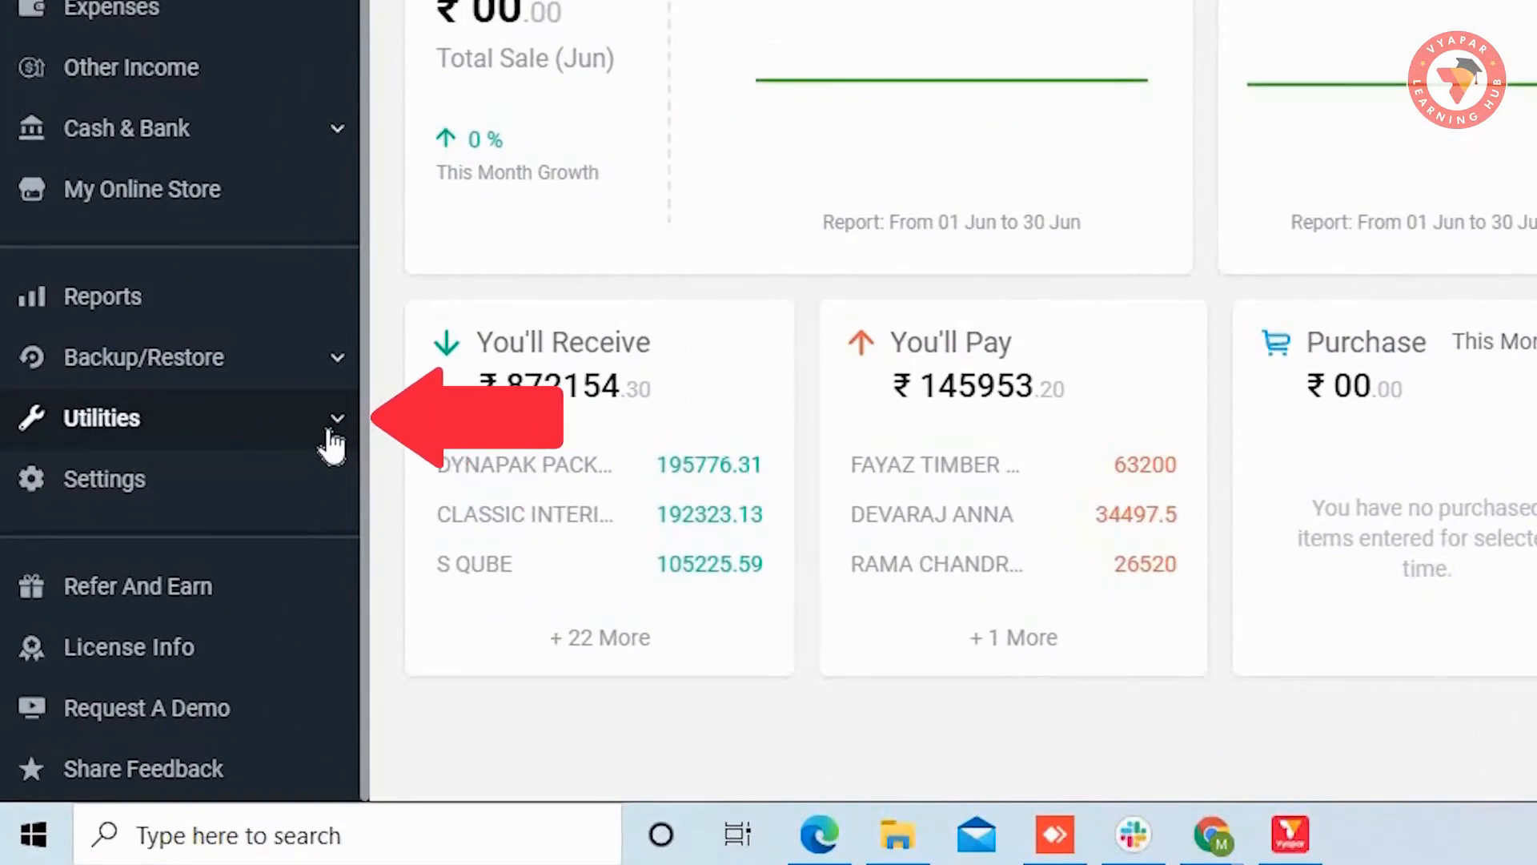
- Open the Generate Barcode utility
left_click(332, 445)
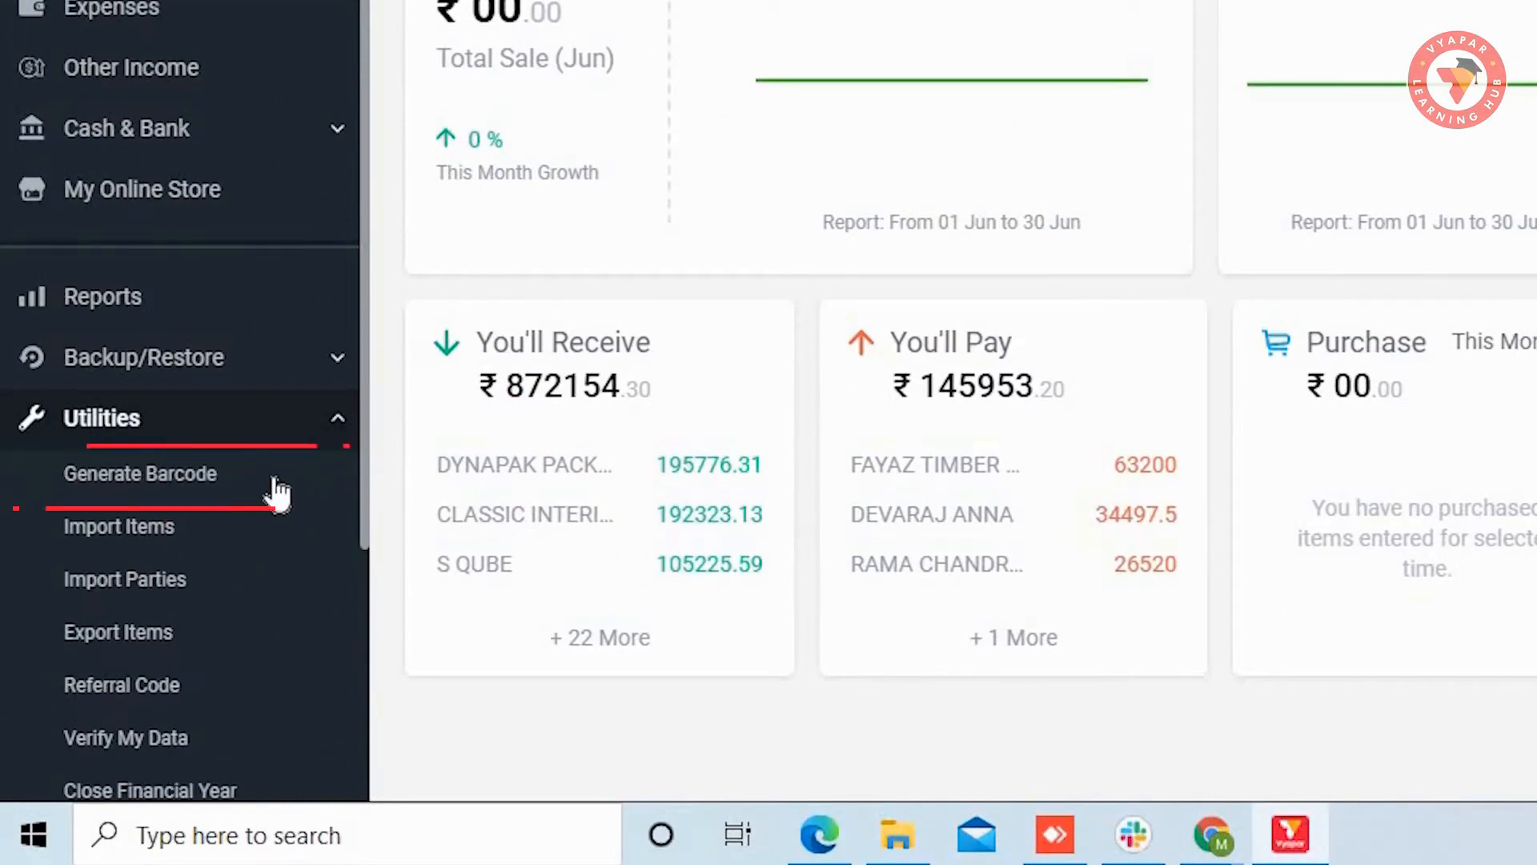
left_click(207, 479)
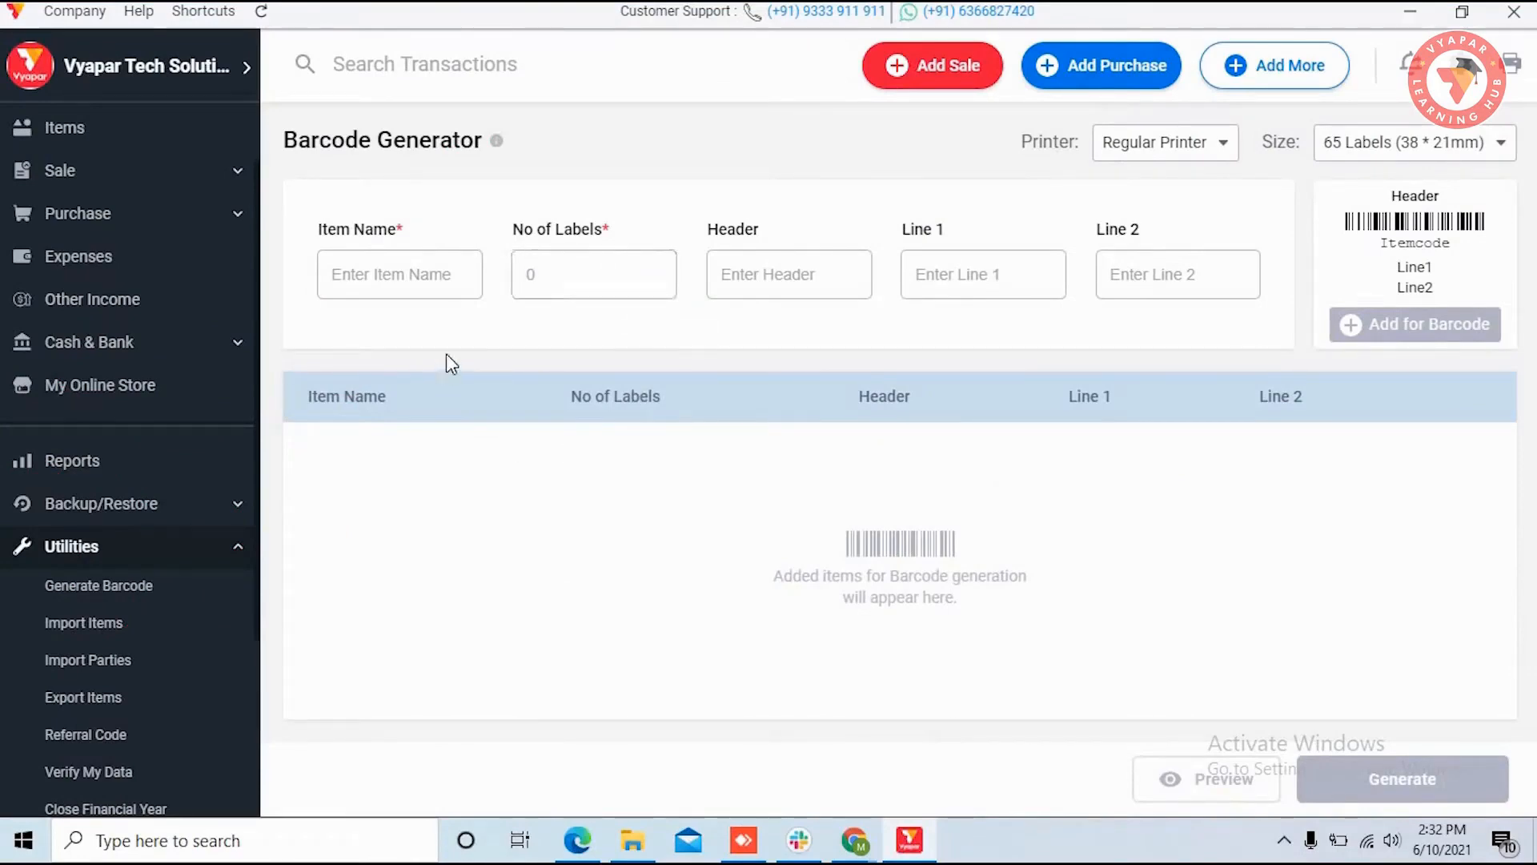
- Try to choose the item "accacia wood cut sizes" for barcode generation and dismiss the alert
left_click(462, 269)
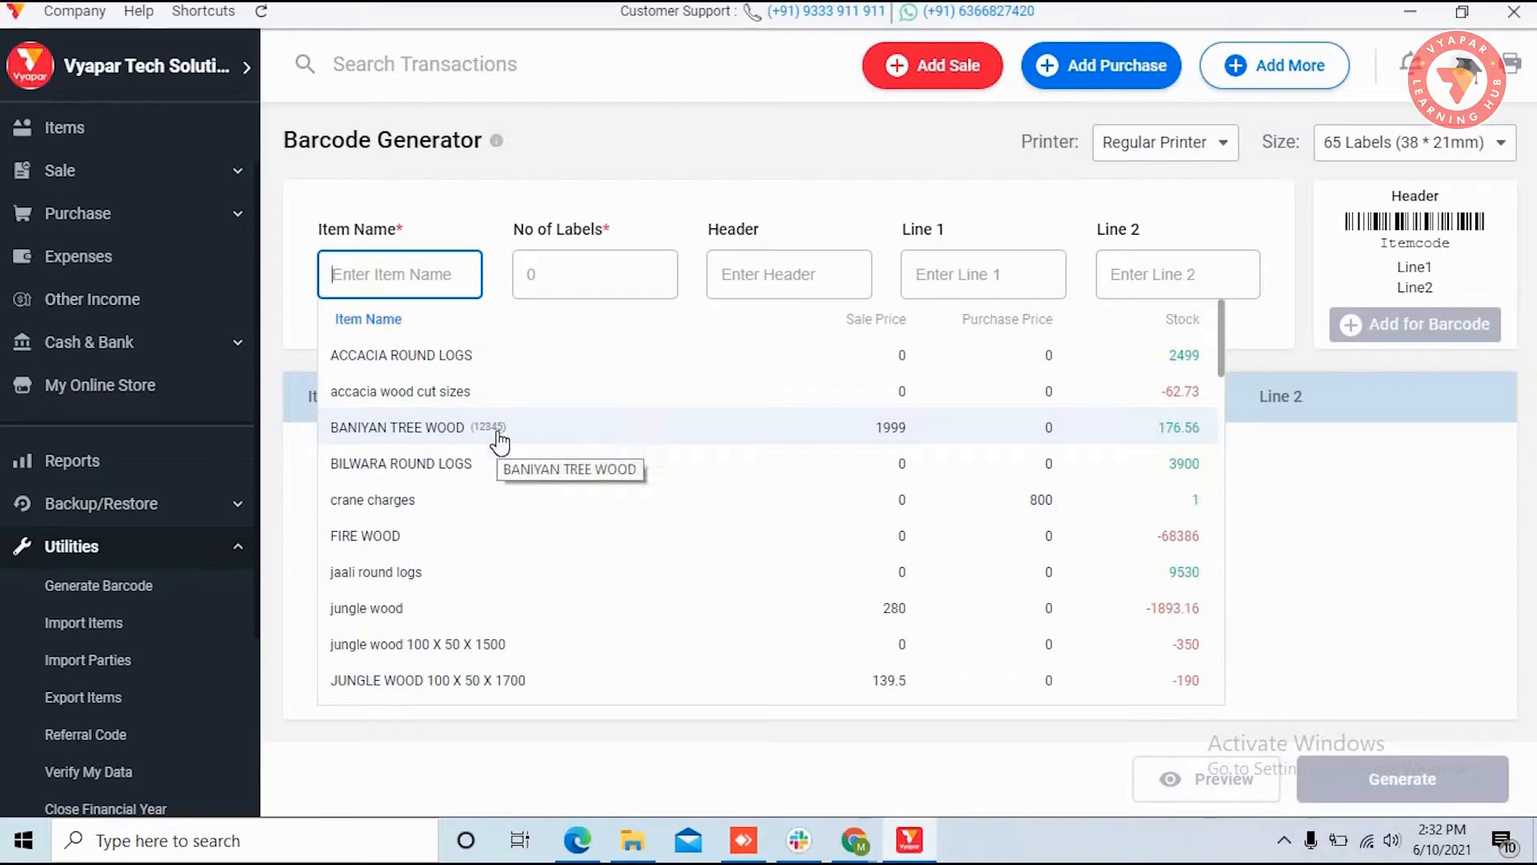
left_click(458, 392)
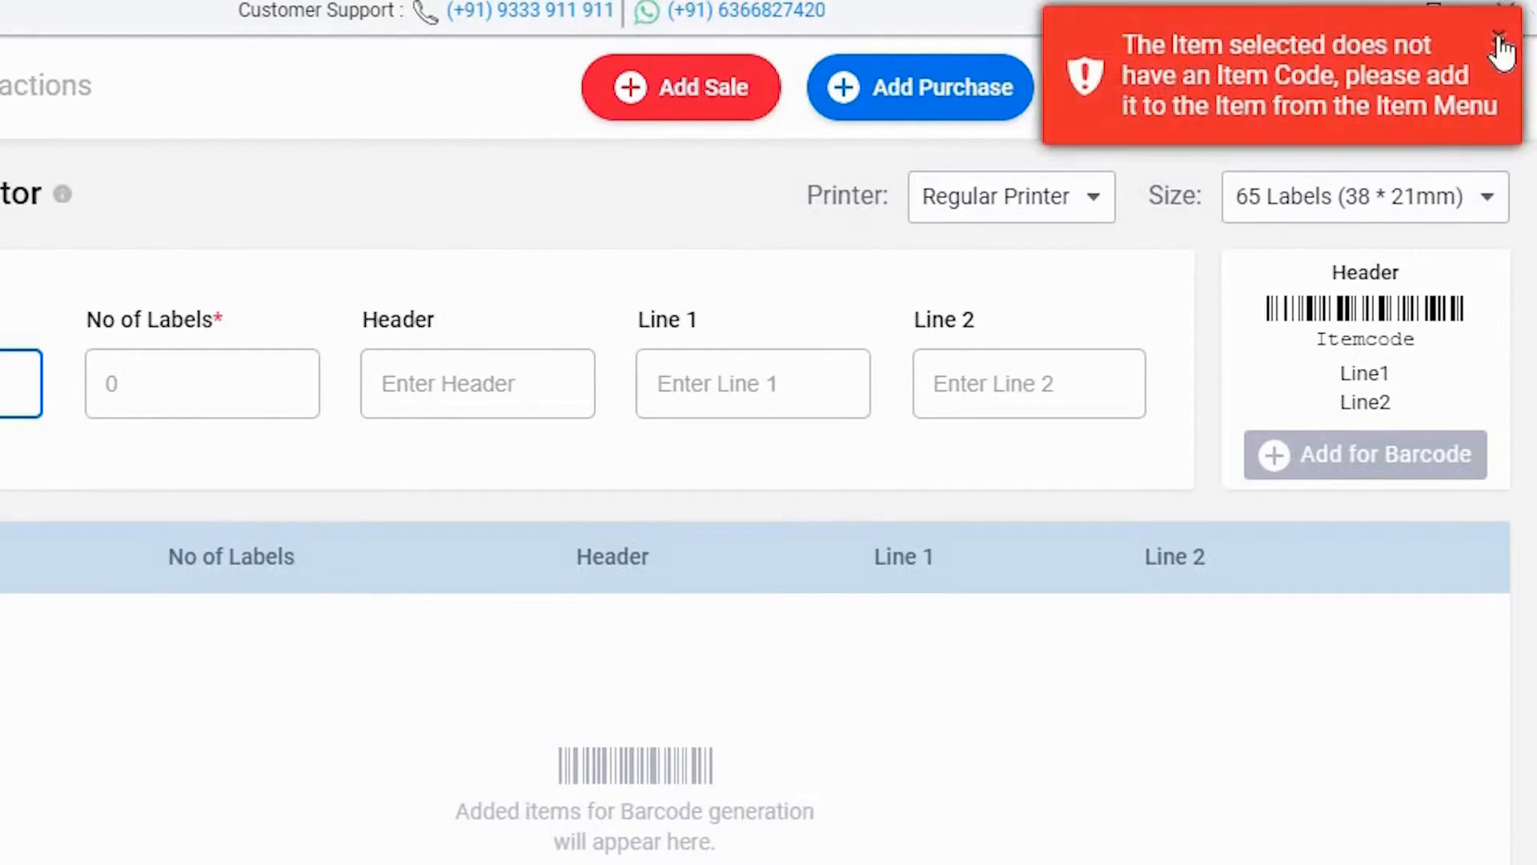
left_click(1502, 49)
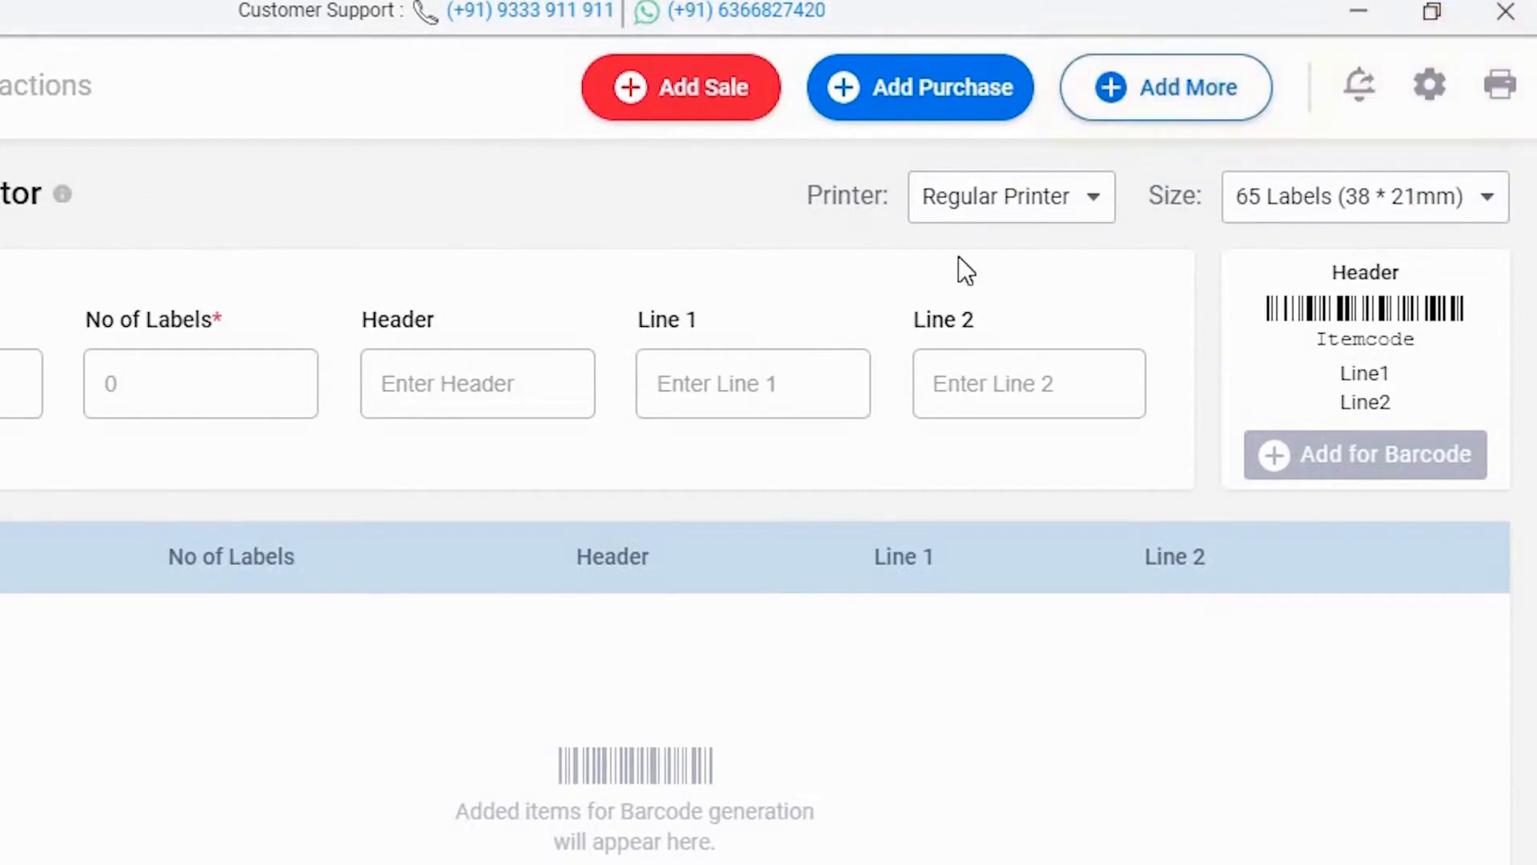
- Review the printer options and keep the label size at 65 Labels (38 * 21mm)
left_click(1095, 202)
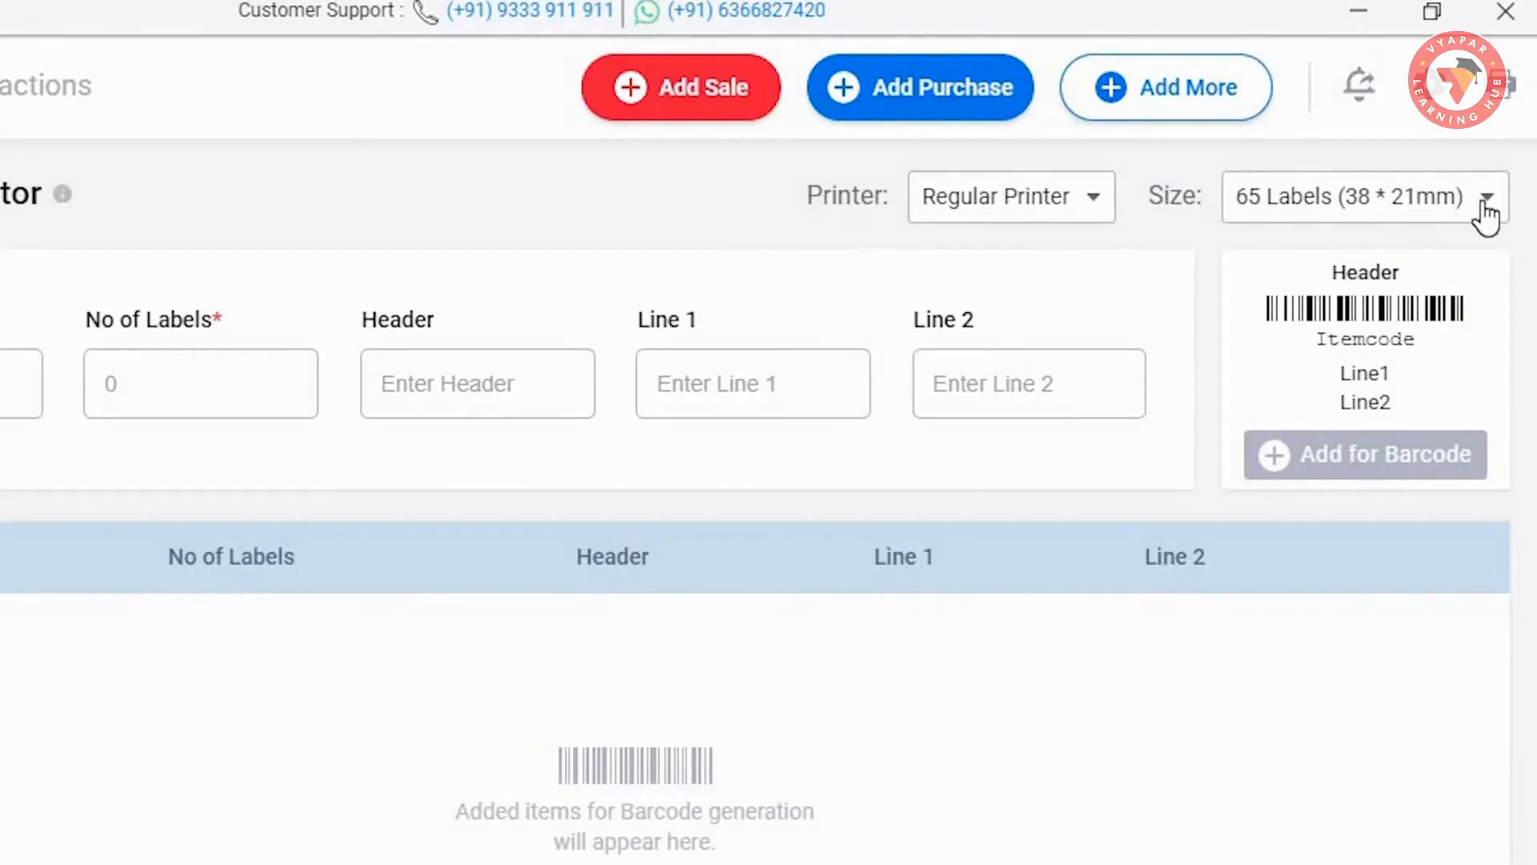
left_click(1483, 205)
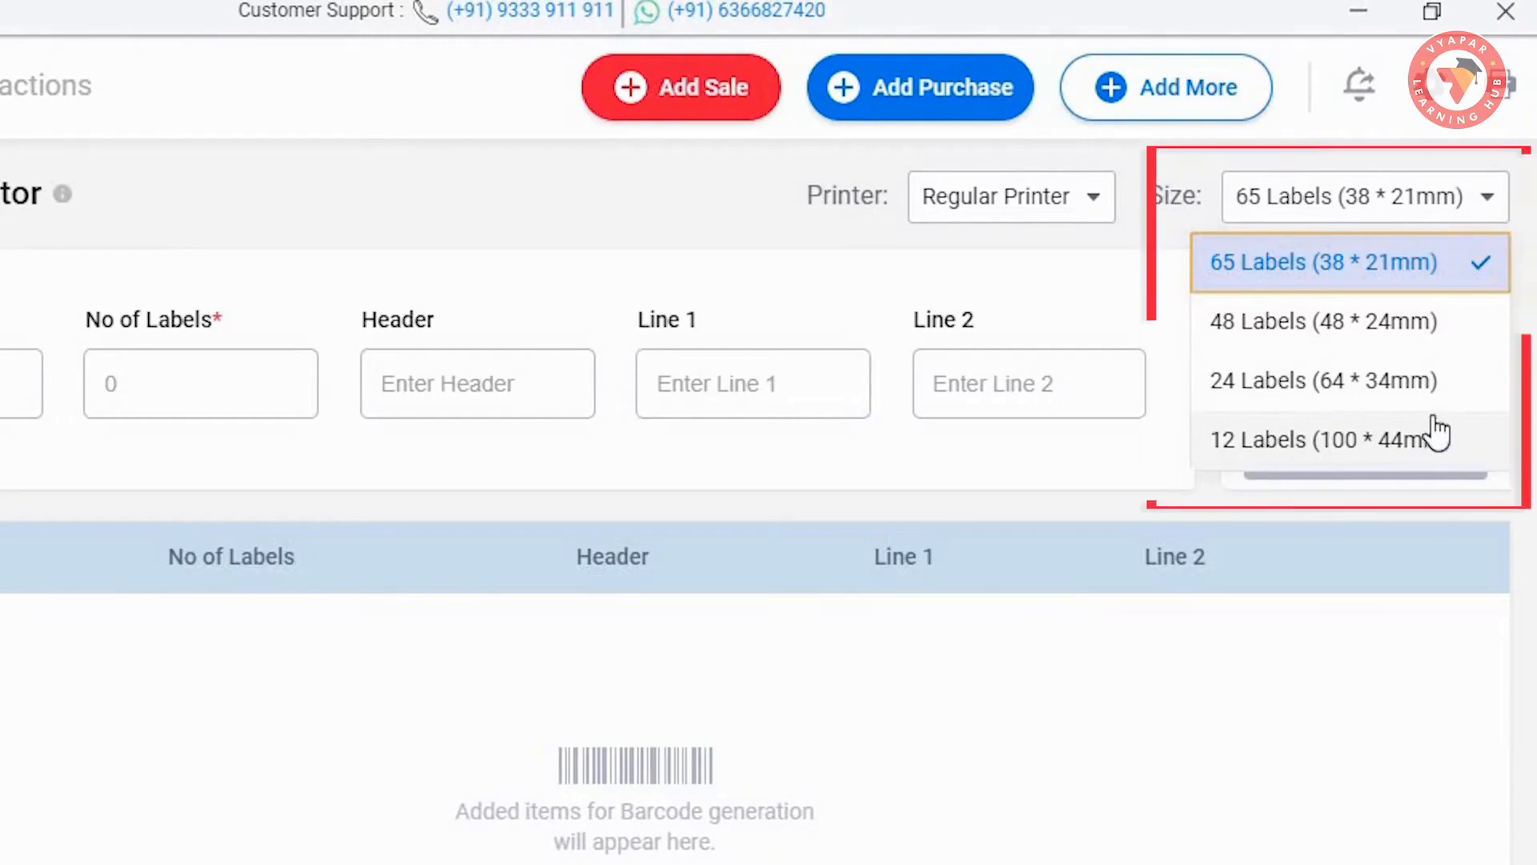
left_click(1482, 269)
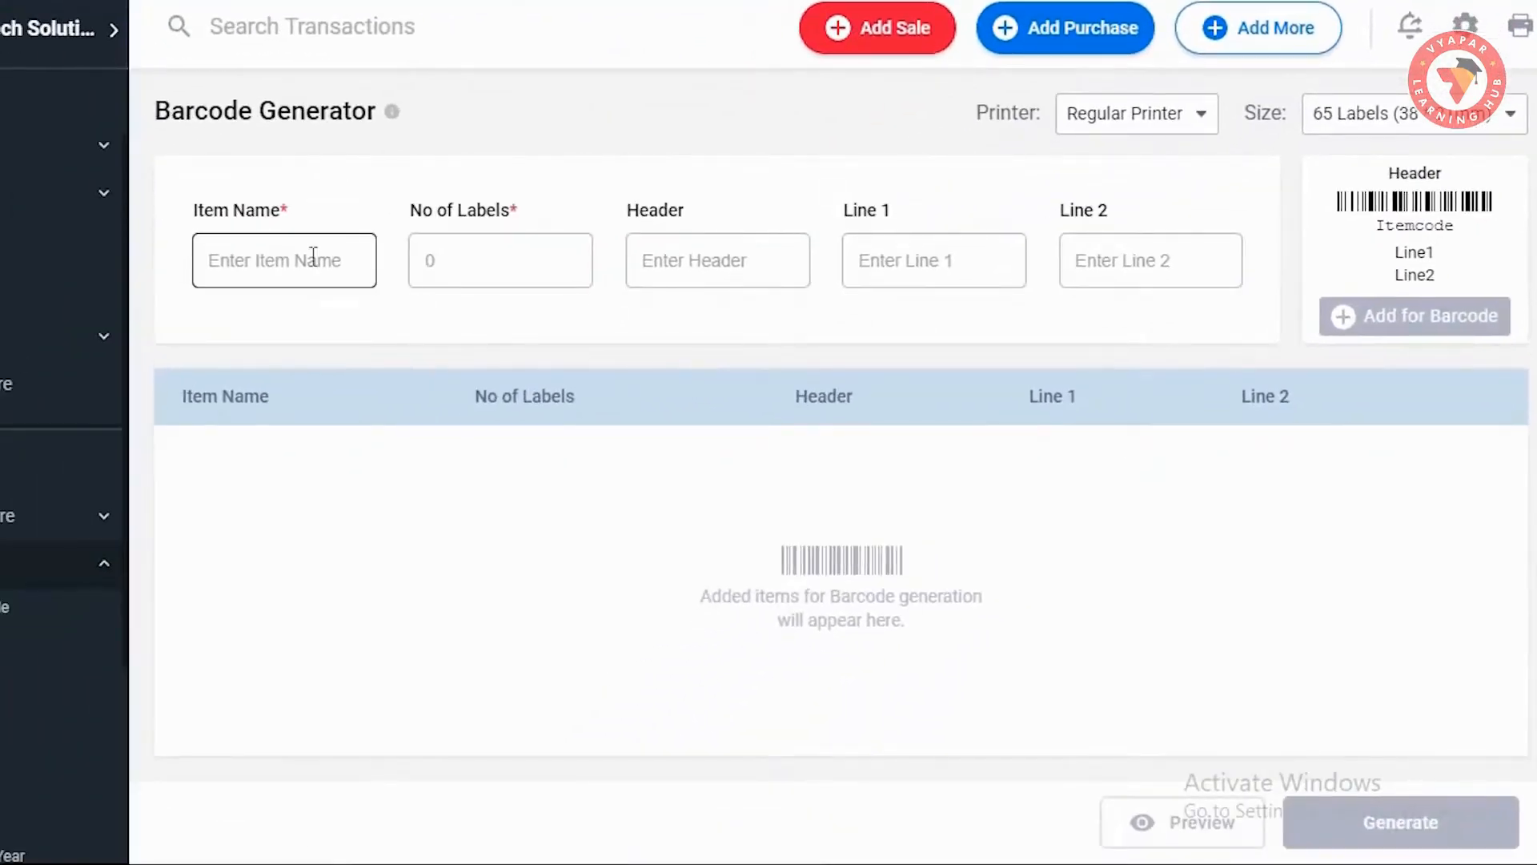
- Choose the item BANIYAN TREE WOOD for the barcode and set its number of labels to 10
left_click(313, 255)
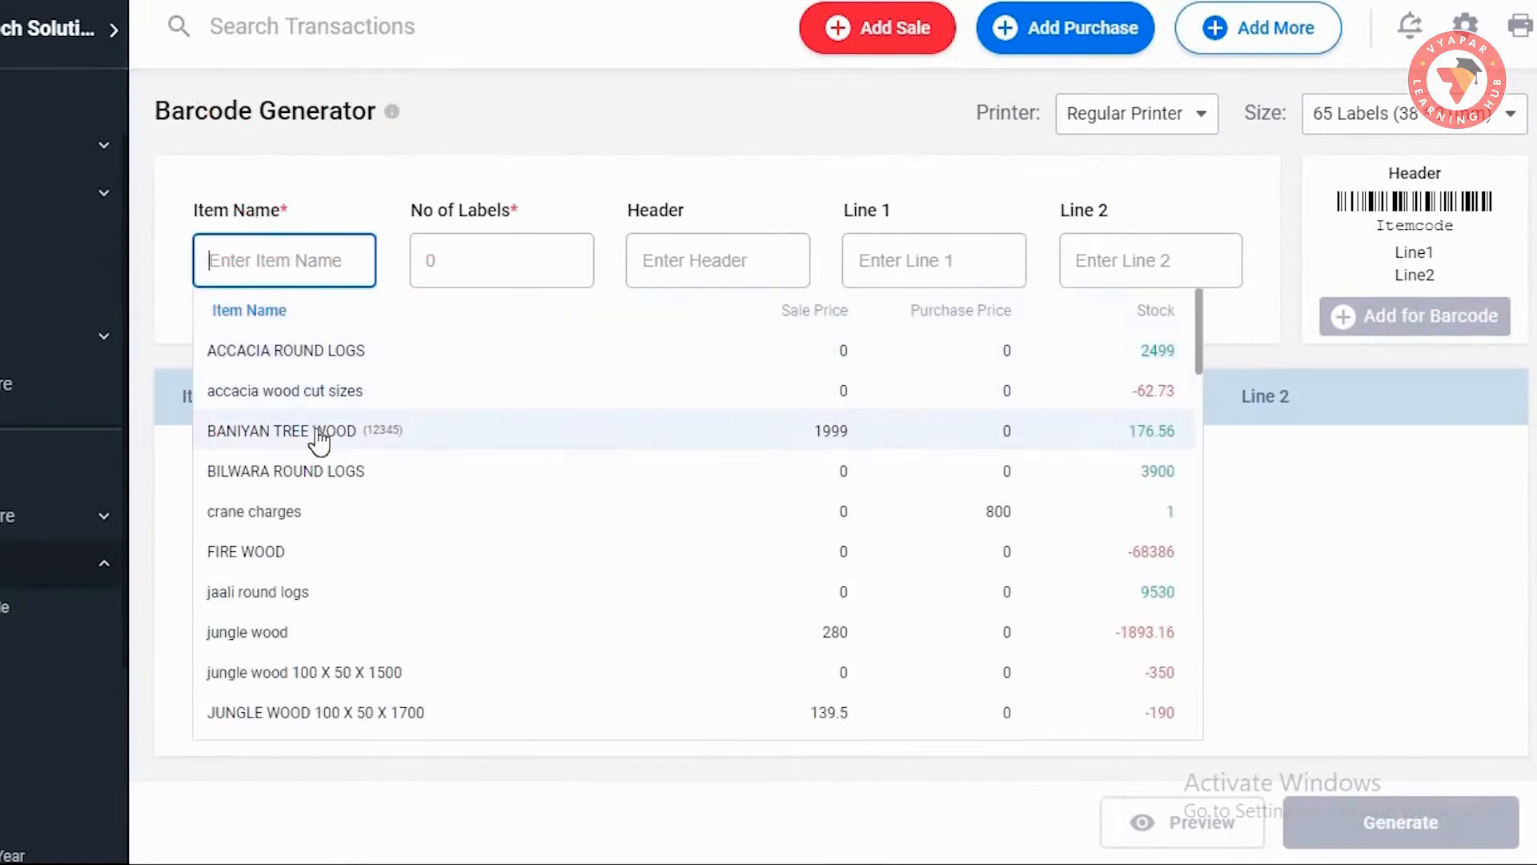
left_click(319, 436)
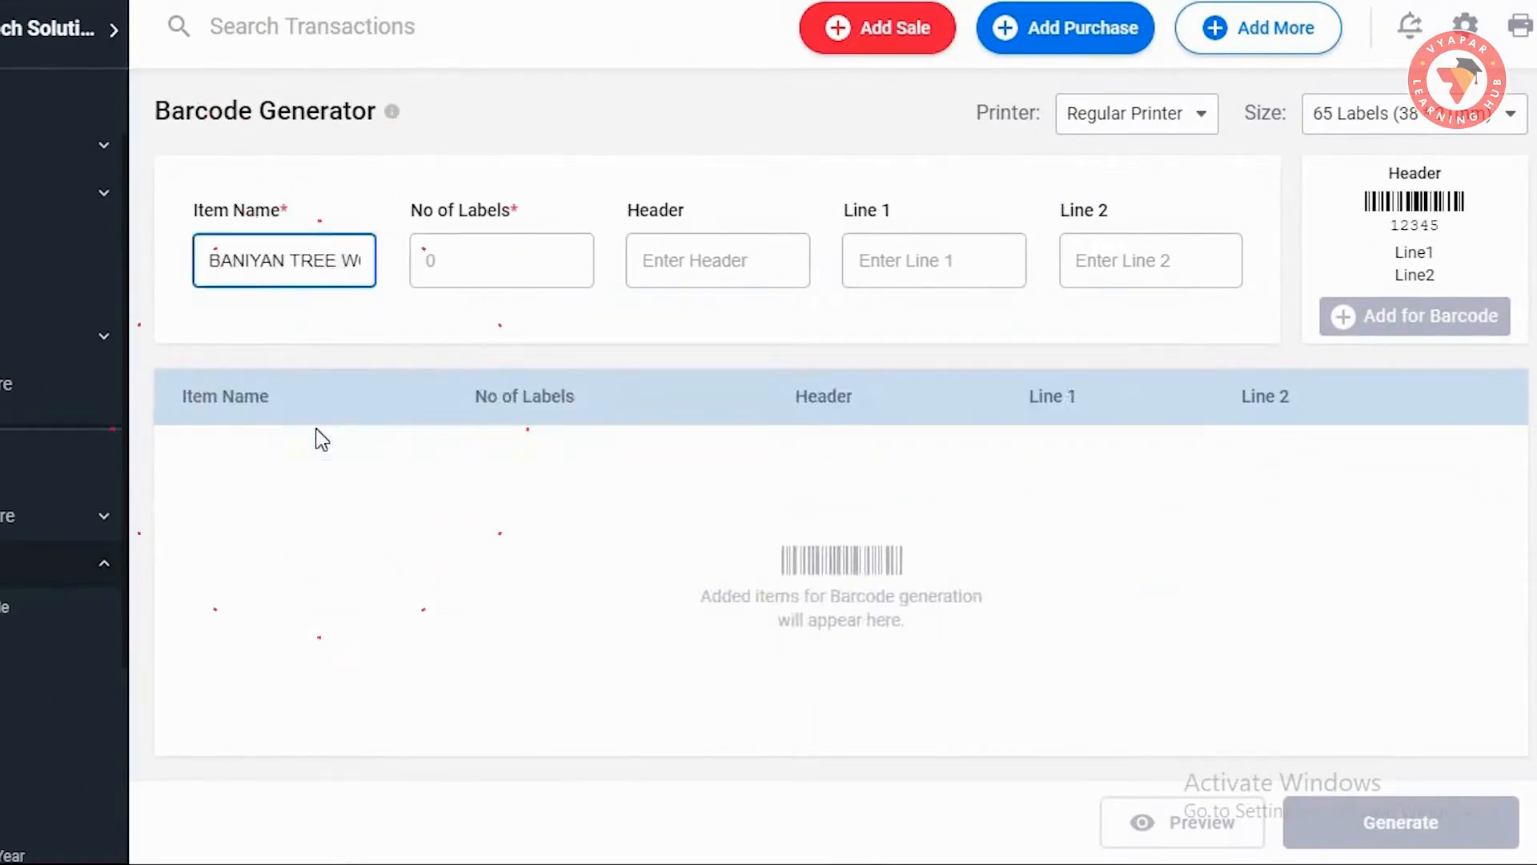
left_click(467, 266)
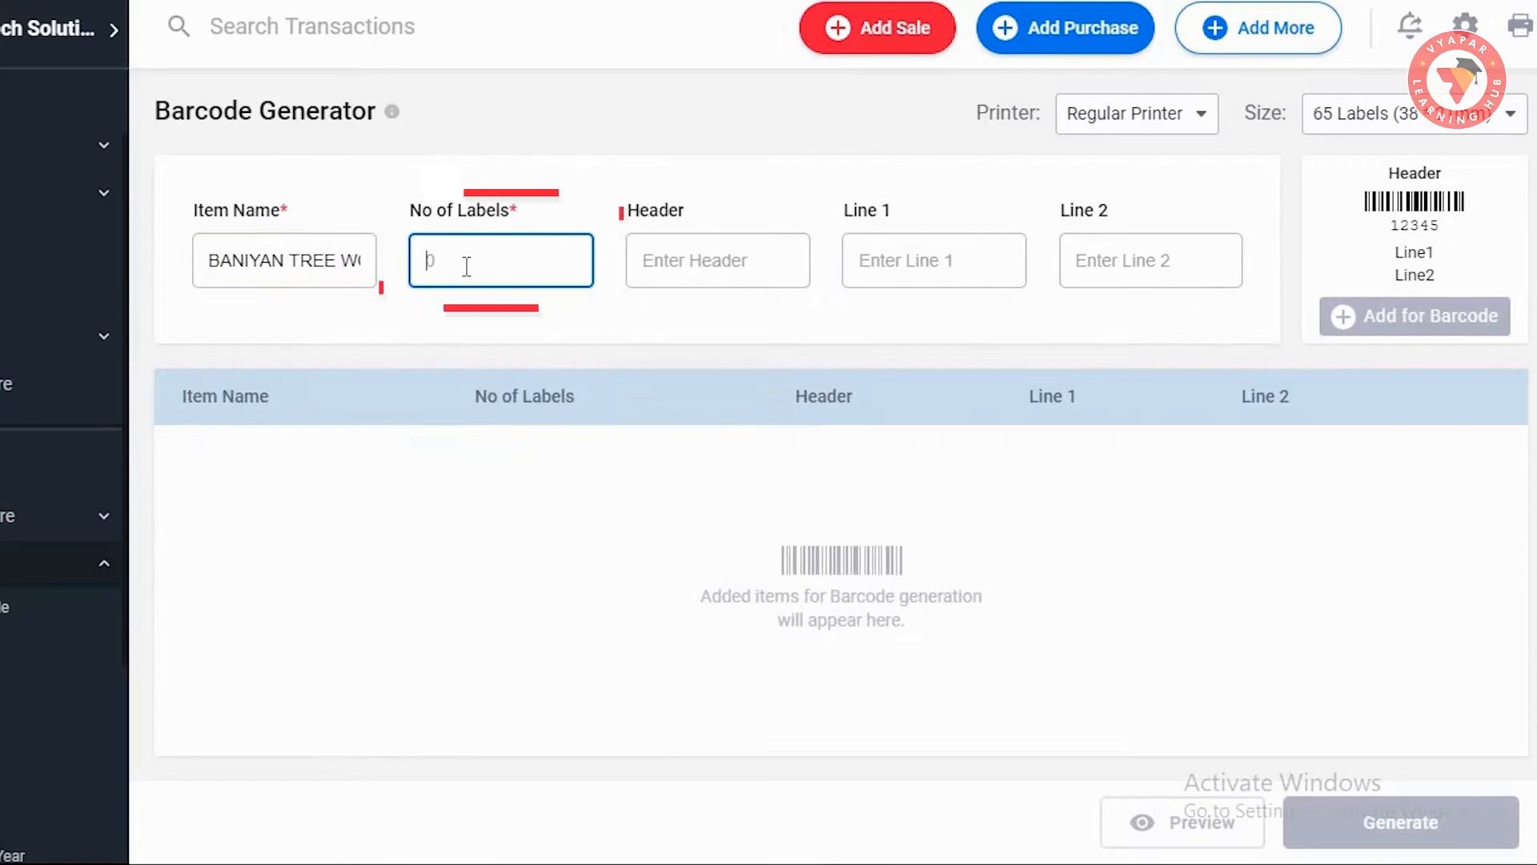
type("10")
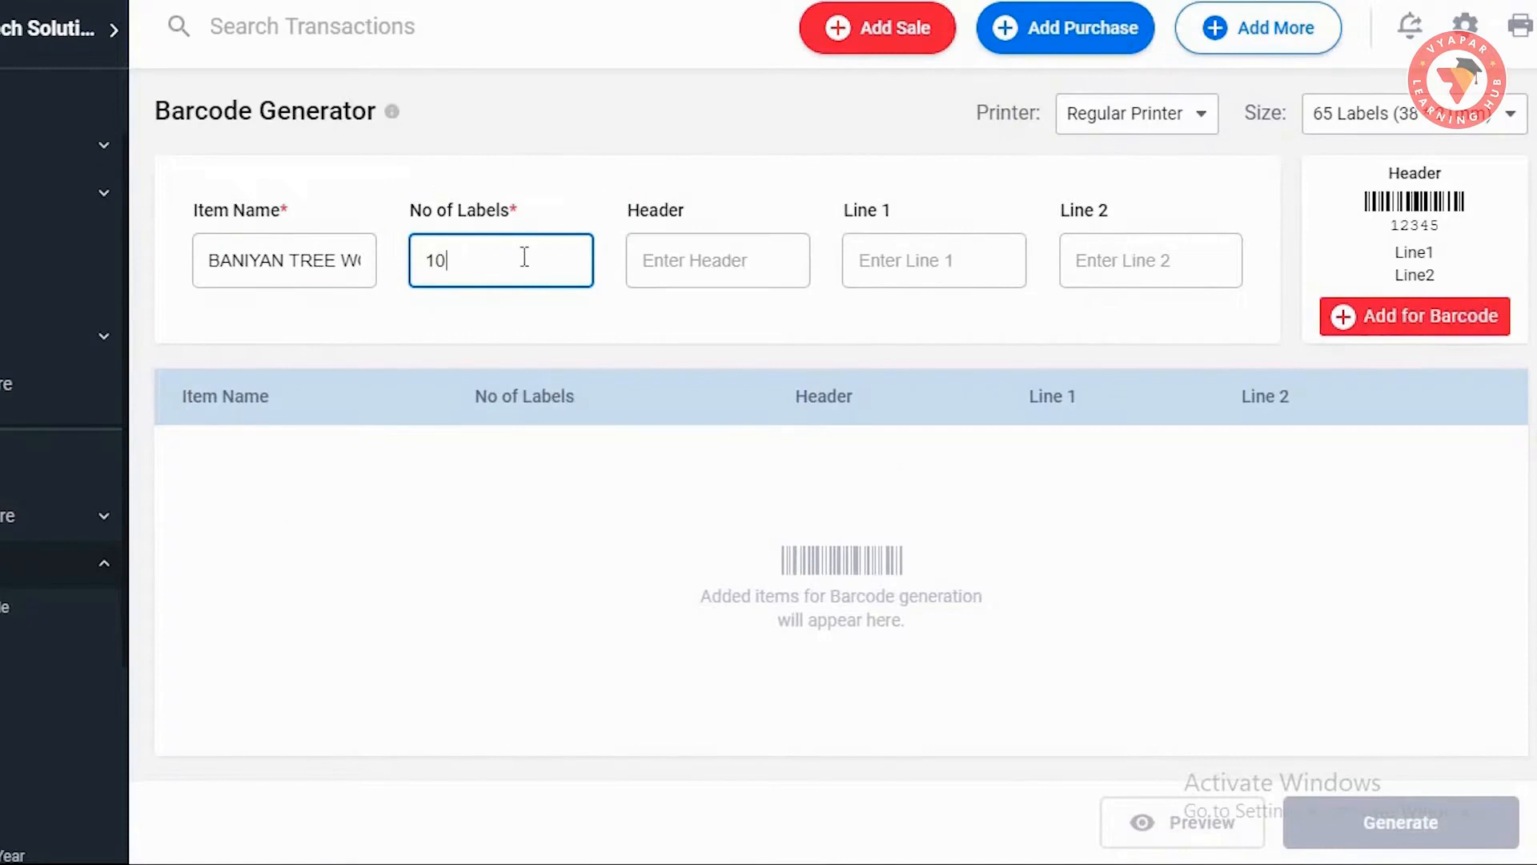
- Fill the header with the company name, line 1 with the item name and line 2 with the sale price, and add the barcode entry
left_click(734, 265)
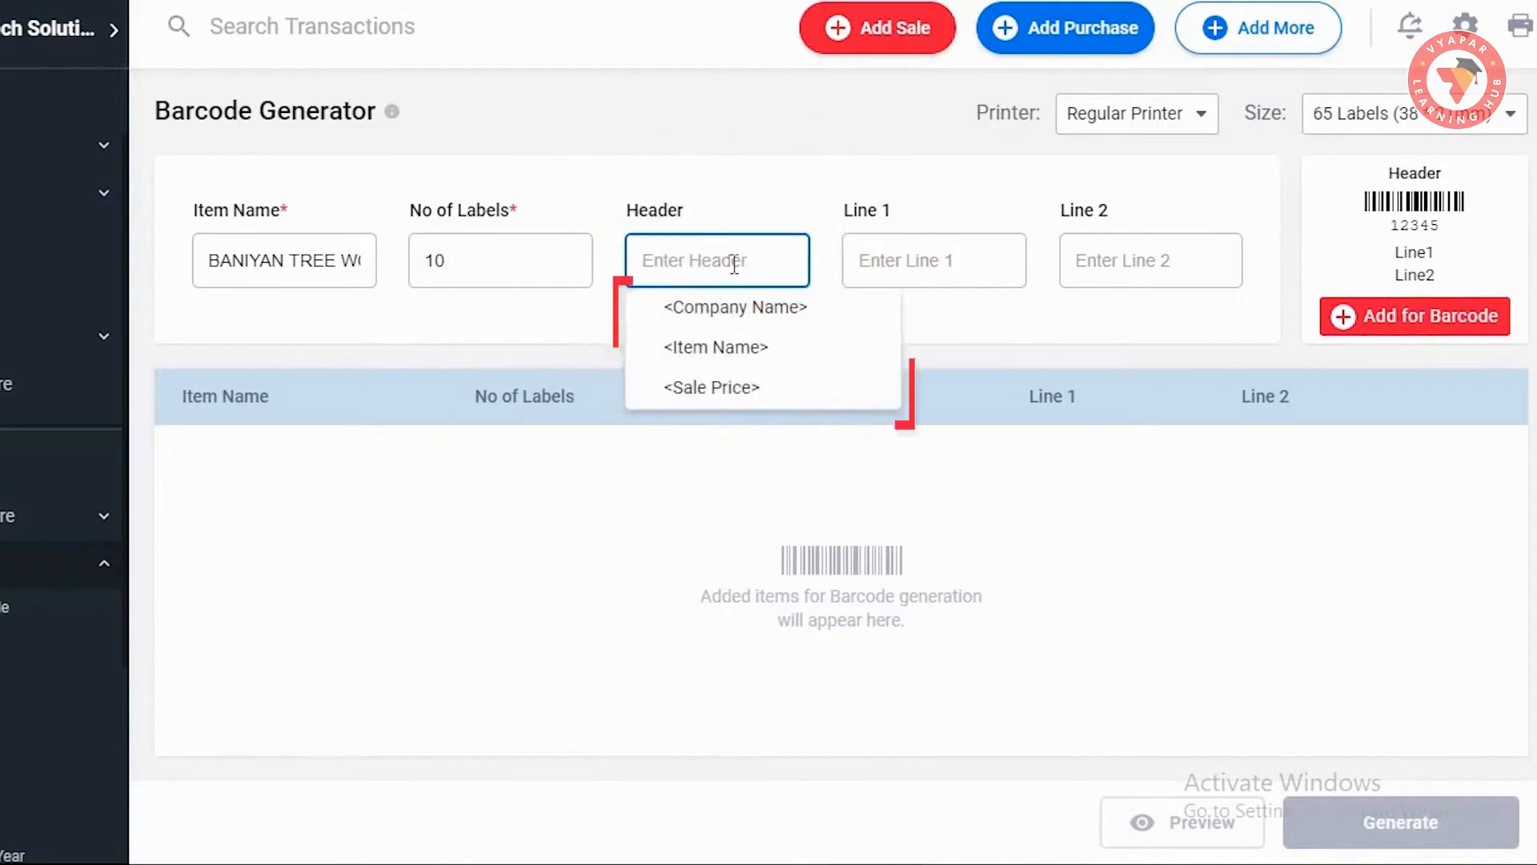
left_click(779, 313)
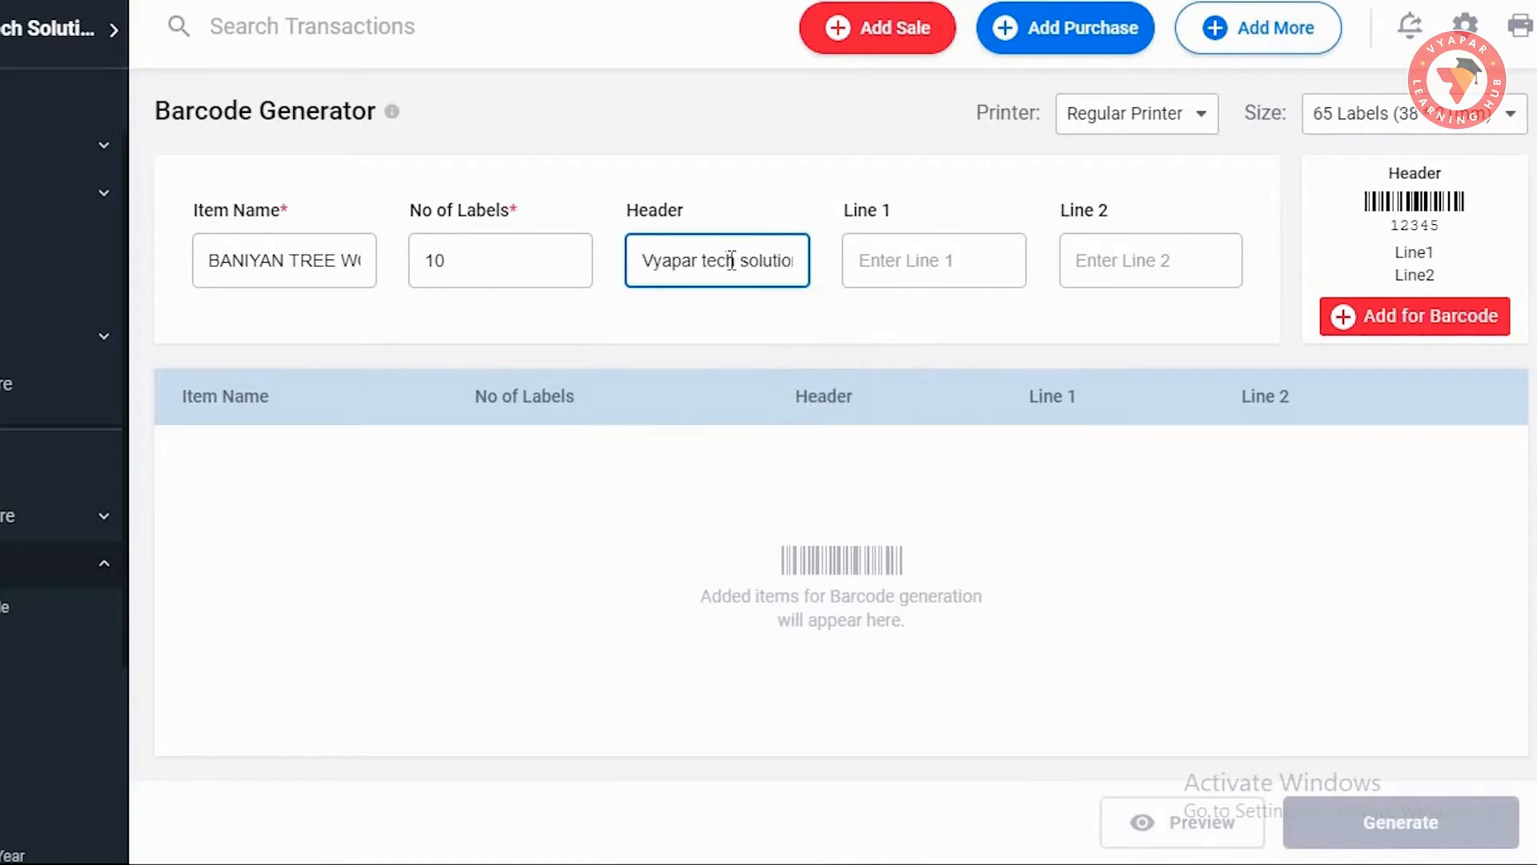
left_click(899, 267)
left_click(1138, 246)
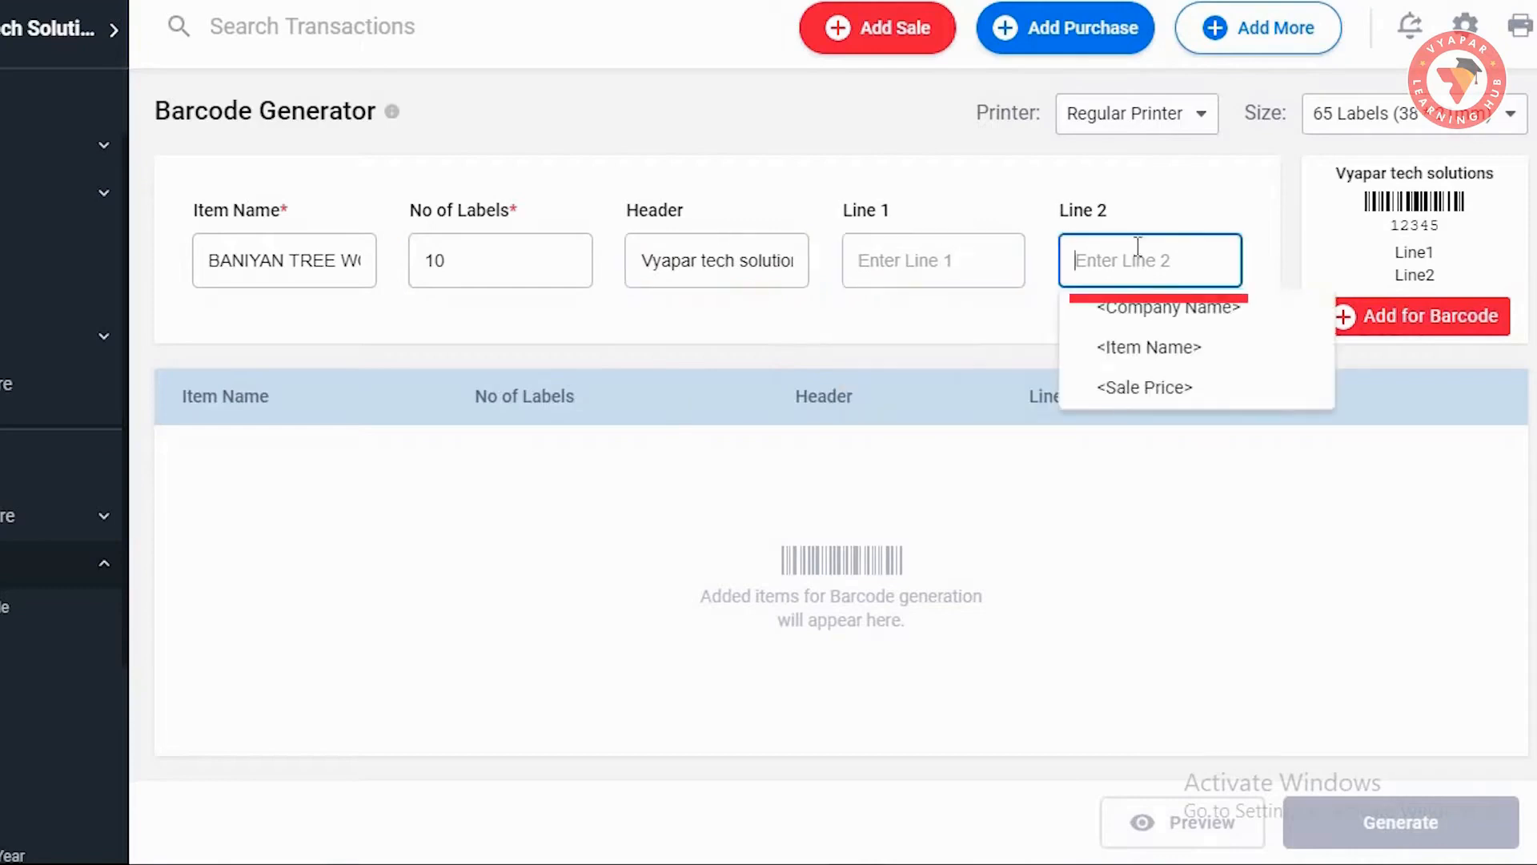
left_click(952, 264)
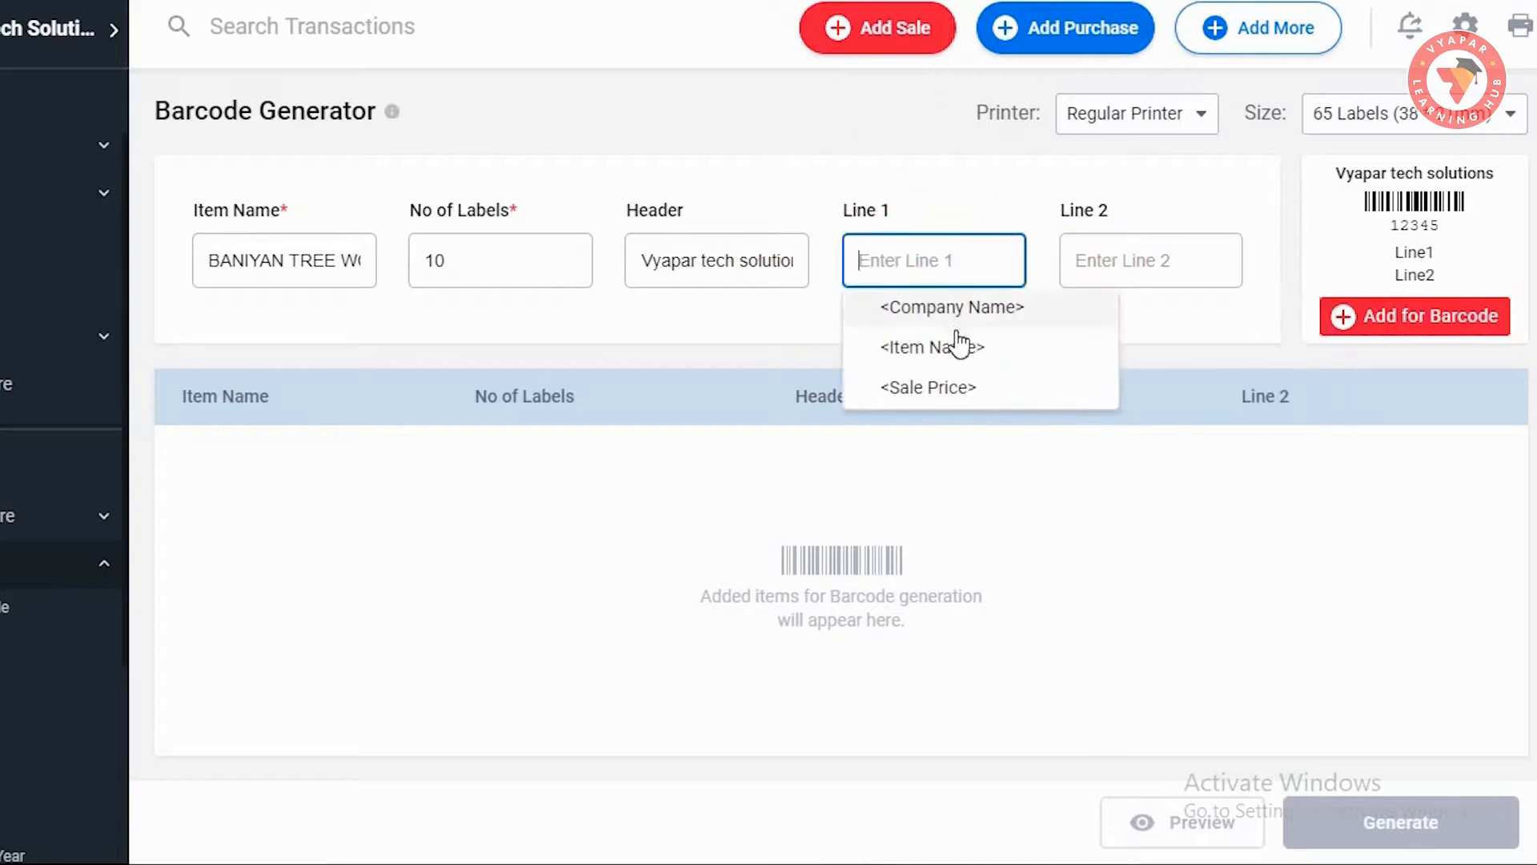
left_click(1005, 352)
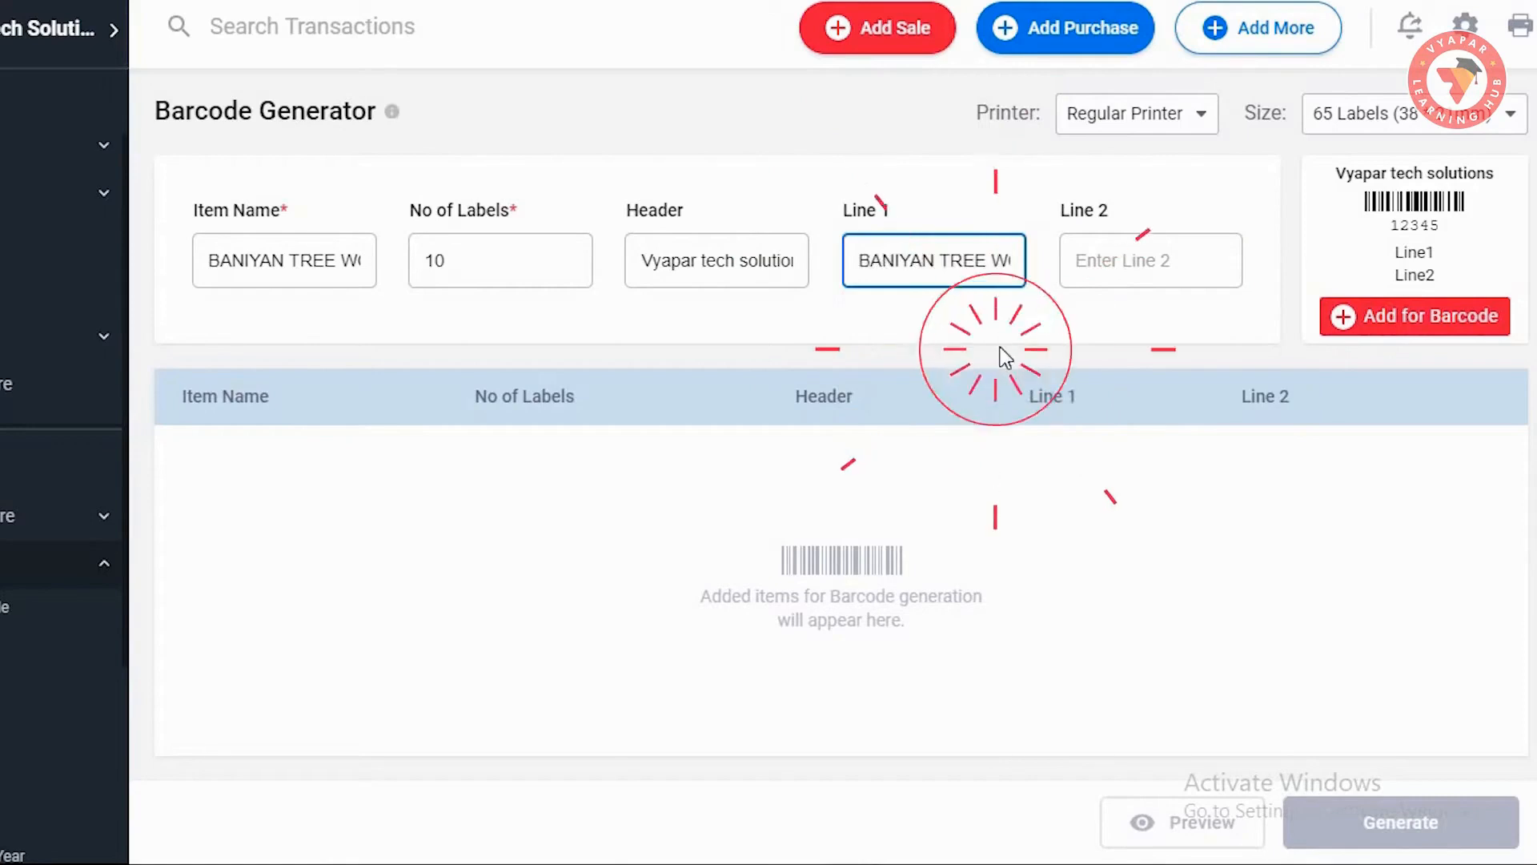
left_click(1176, 248)
left_click(1191, 387)
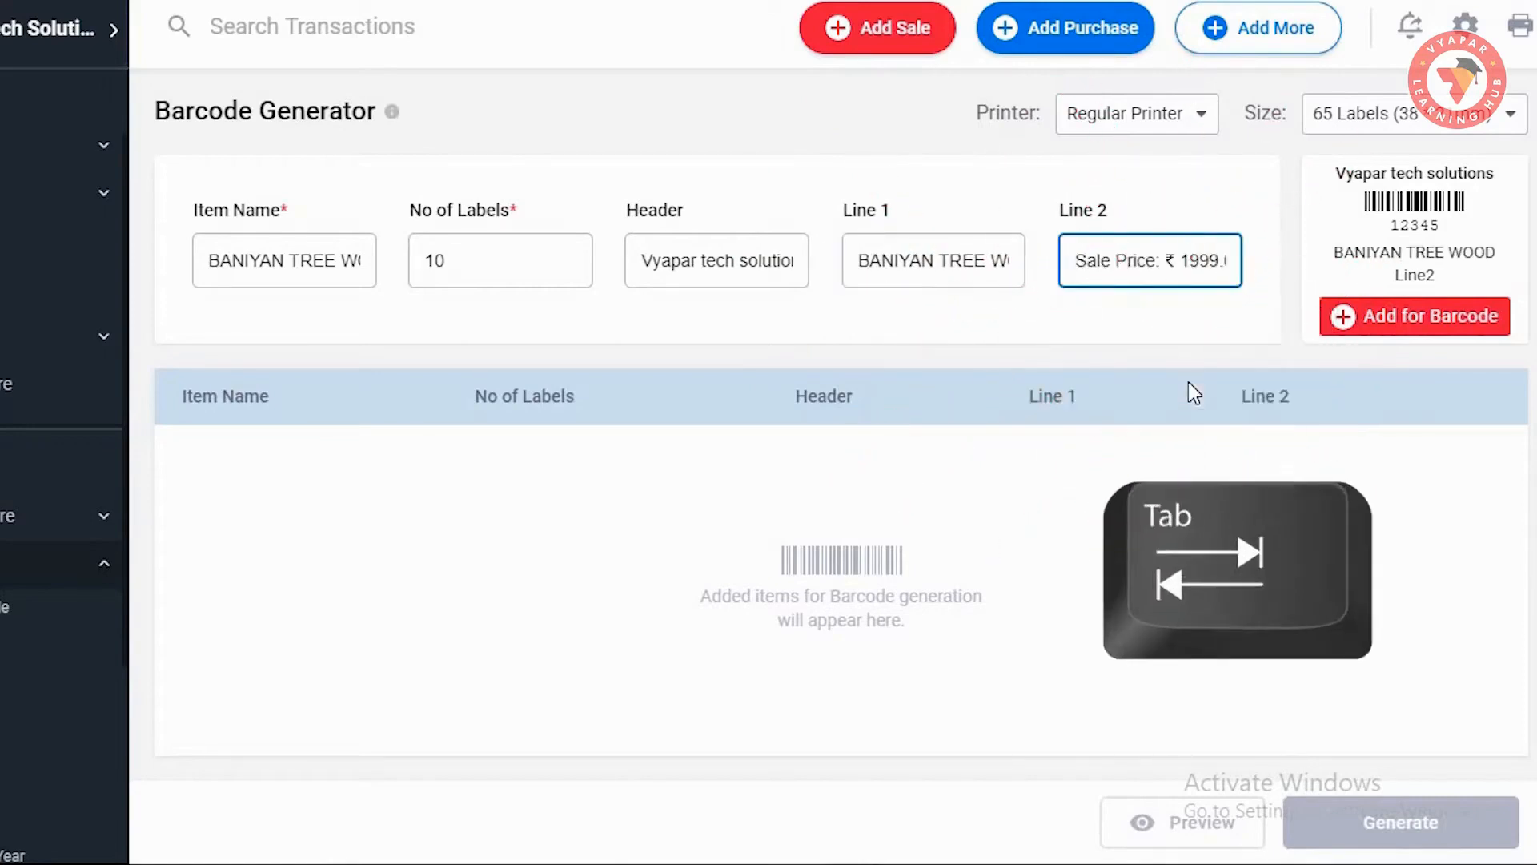
key("Tab")
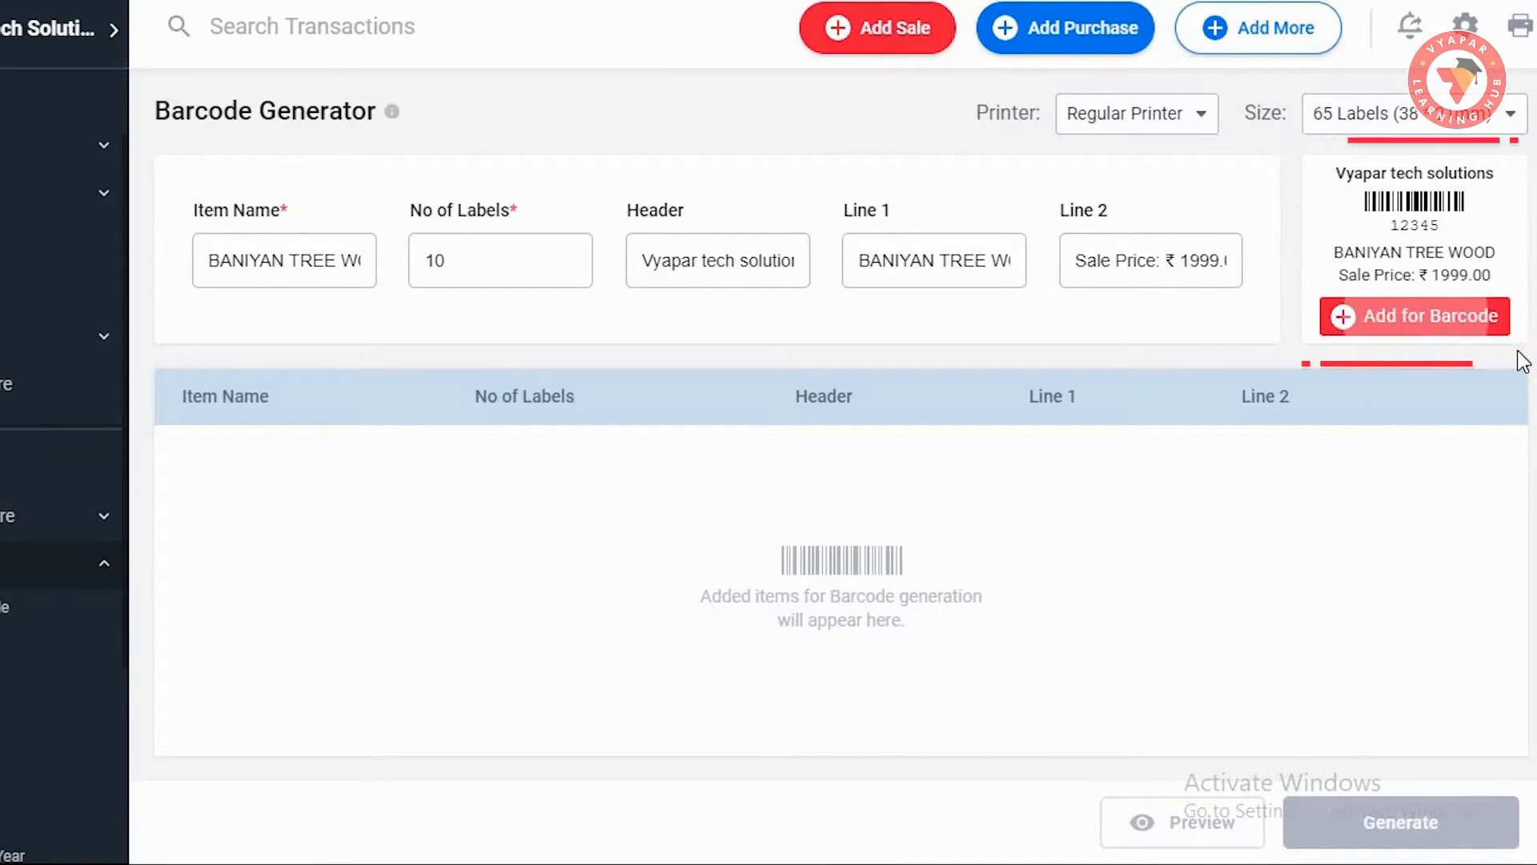
left_click(1427, 320)
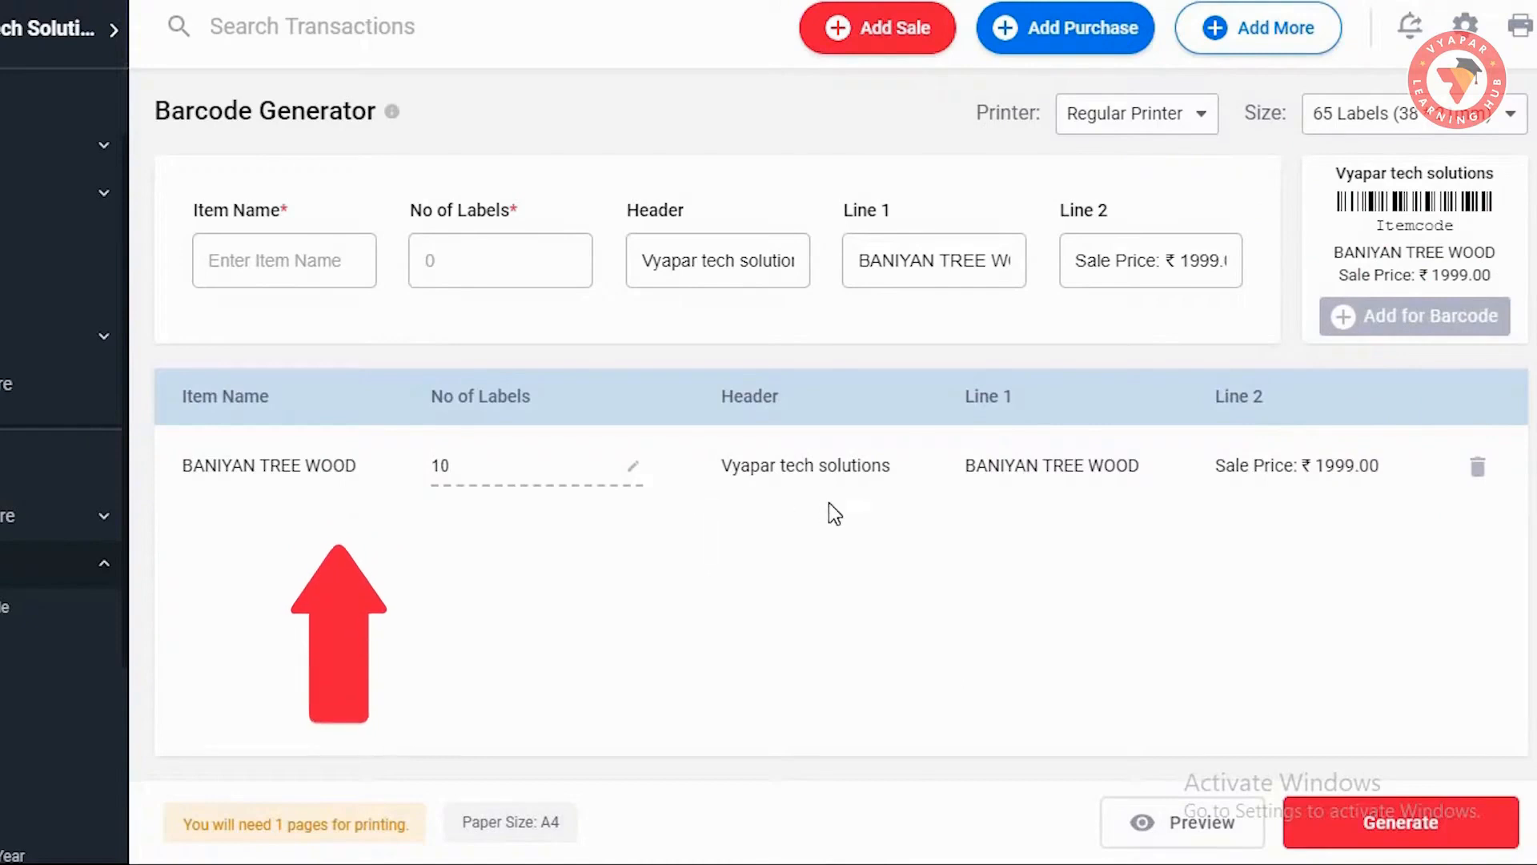
- Add a second barcode entry for the item Mobile phone with 70 labels
left_click(352, 278)
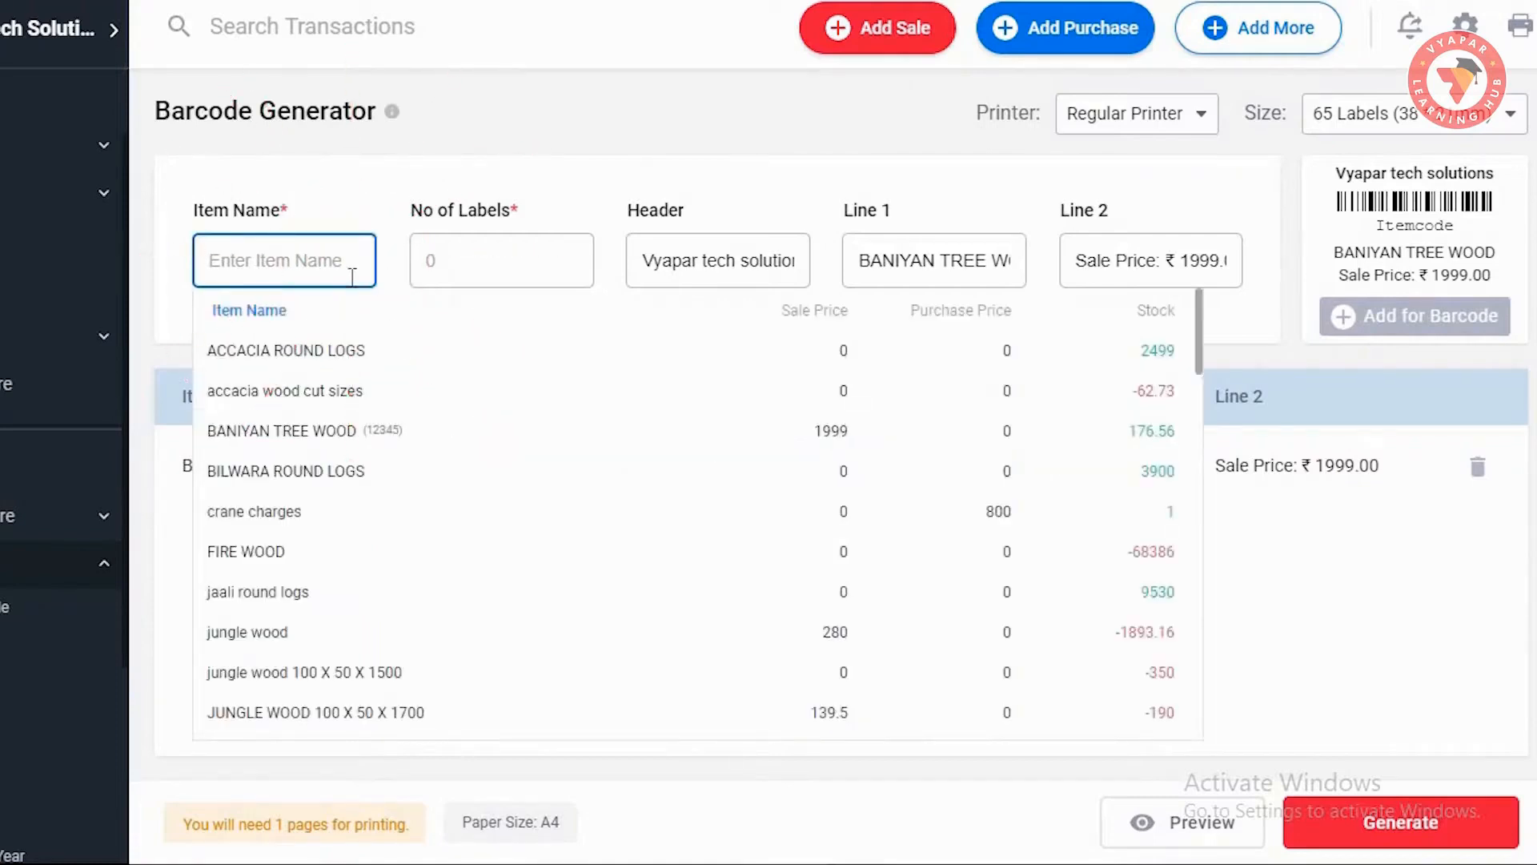
type("mobile")
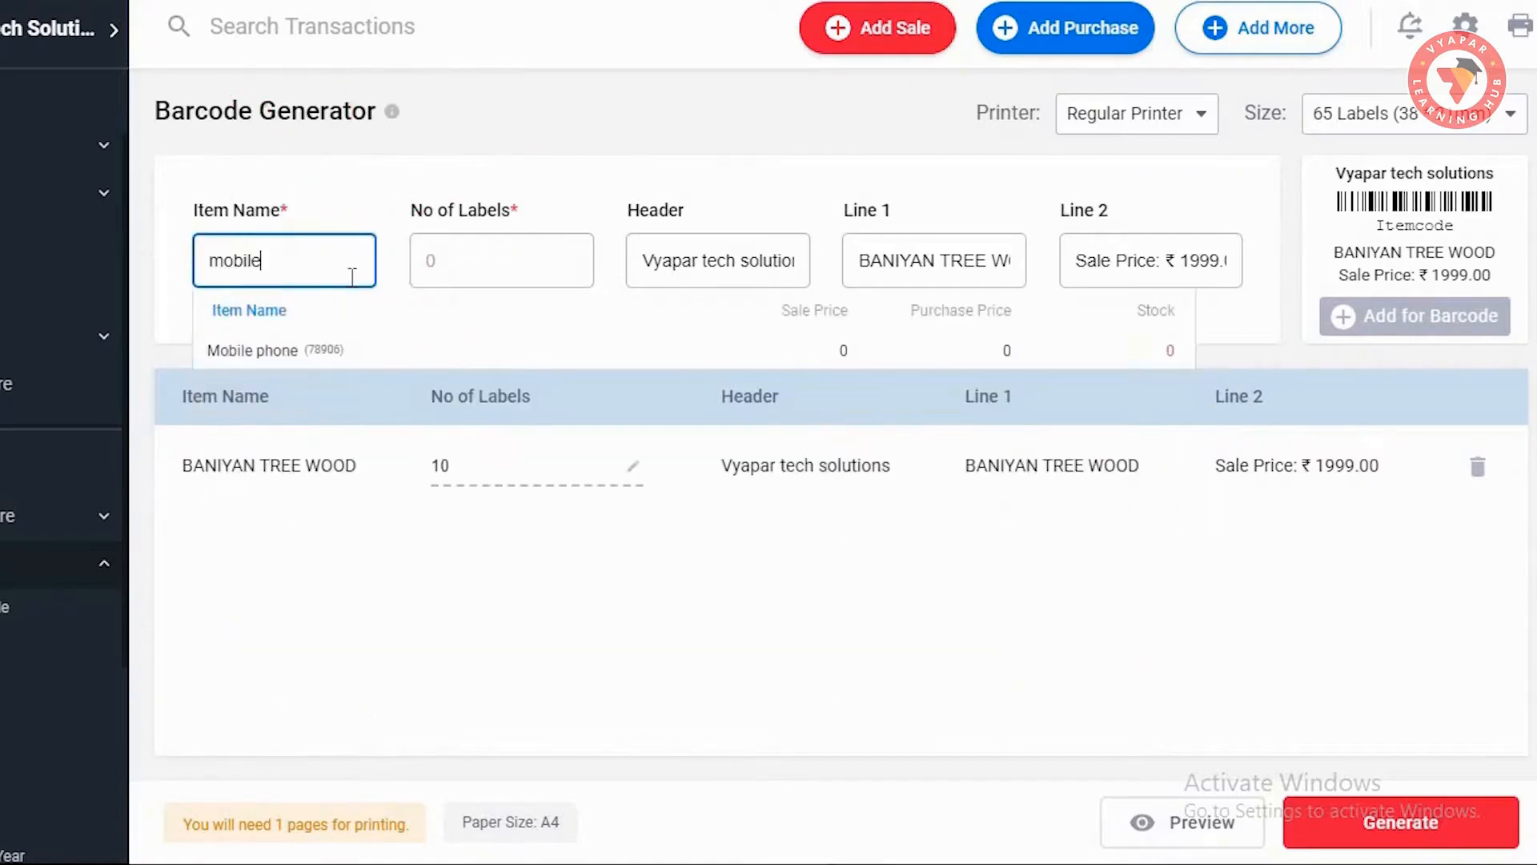
left_click(290, 352)
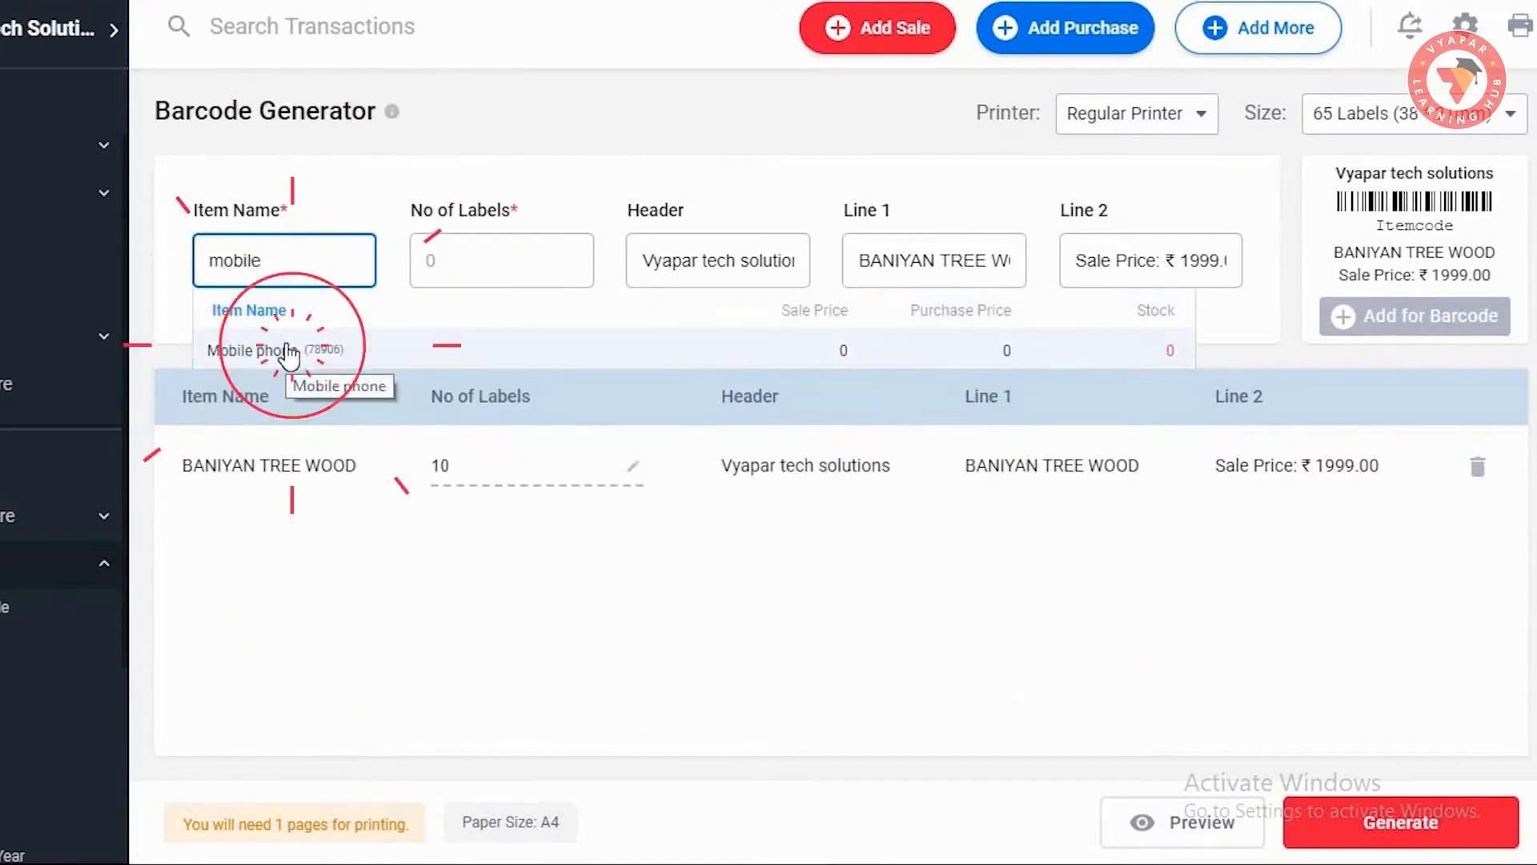
left_click(489, 257)
type("70")
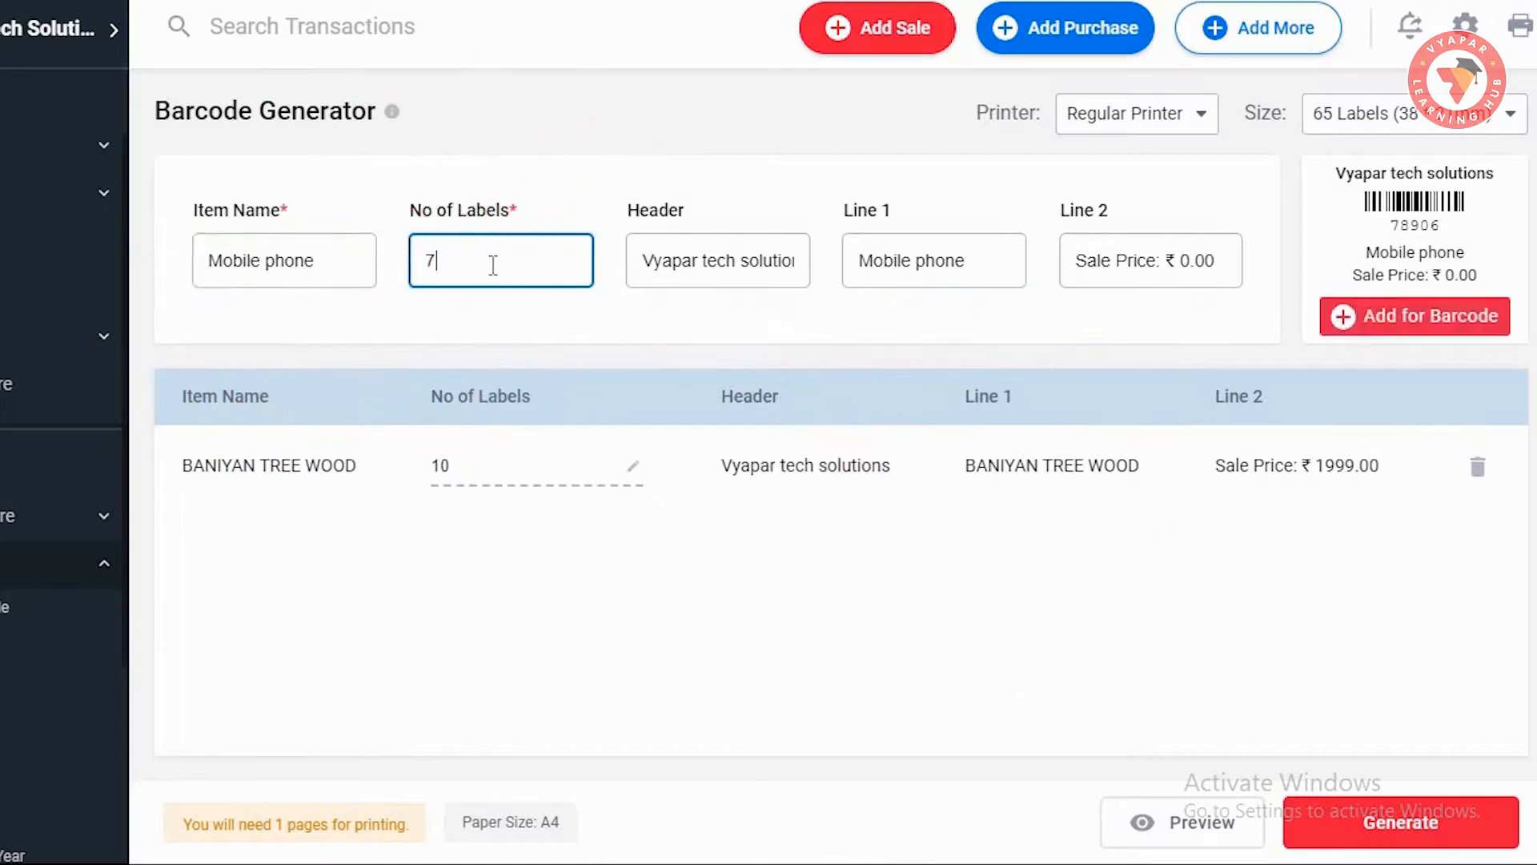
left_click(1377, 317)
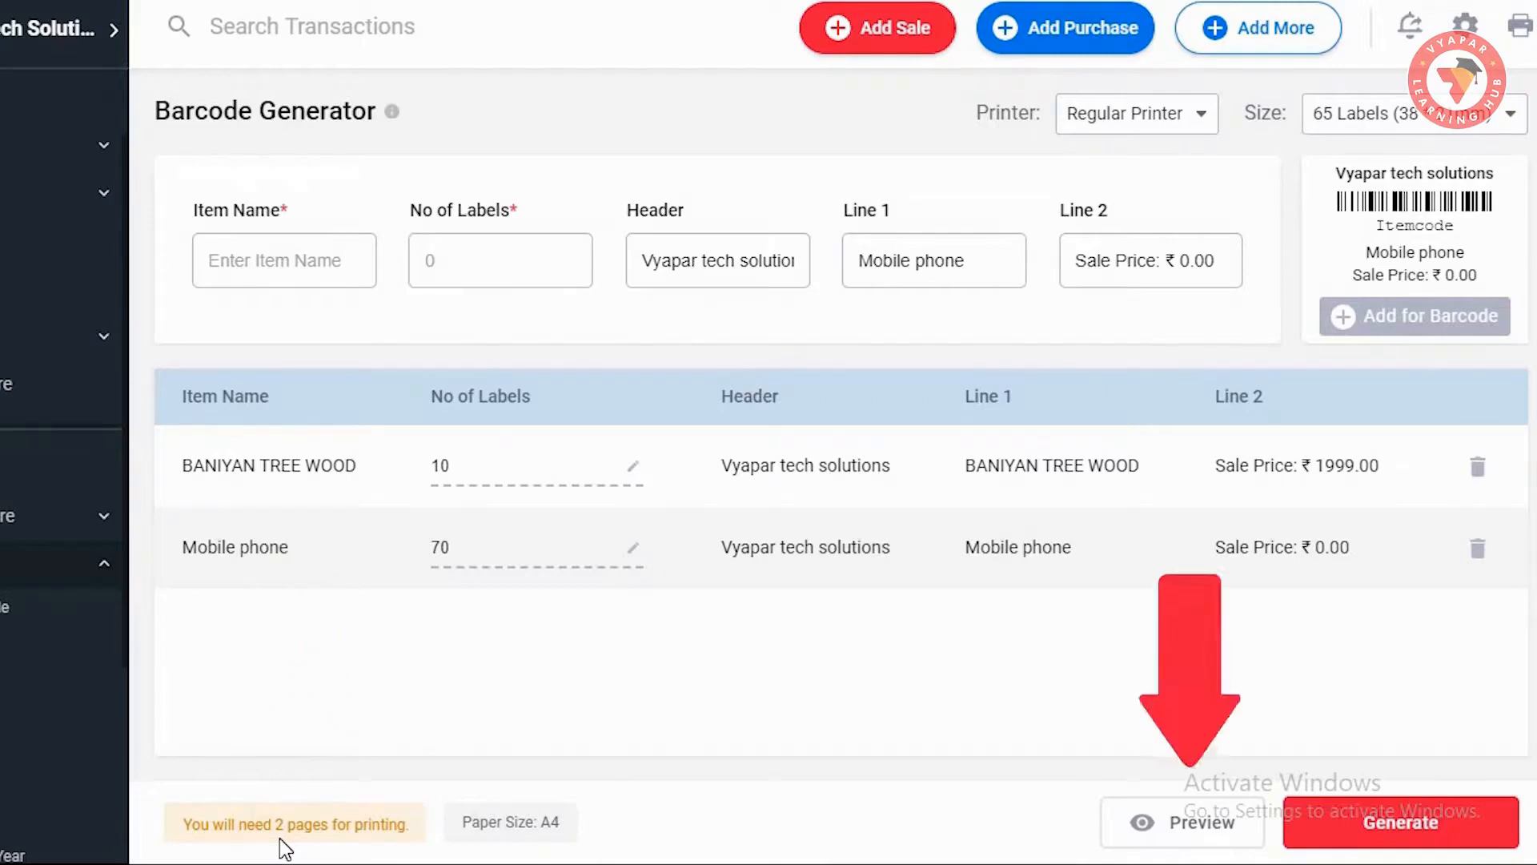
- Preview the barcode sheets for both items at the 65-label size and close the preview
left_click(1180, 836)
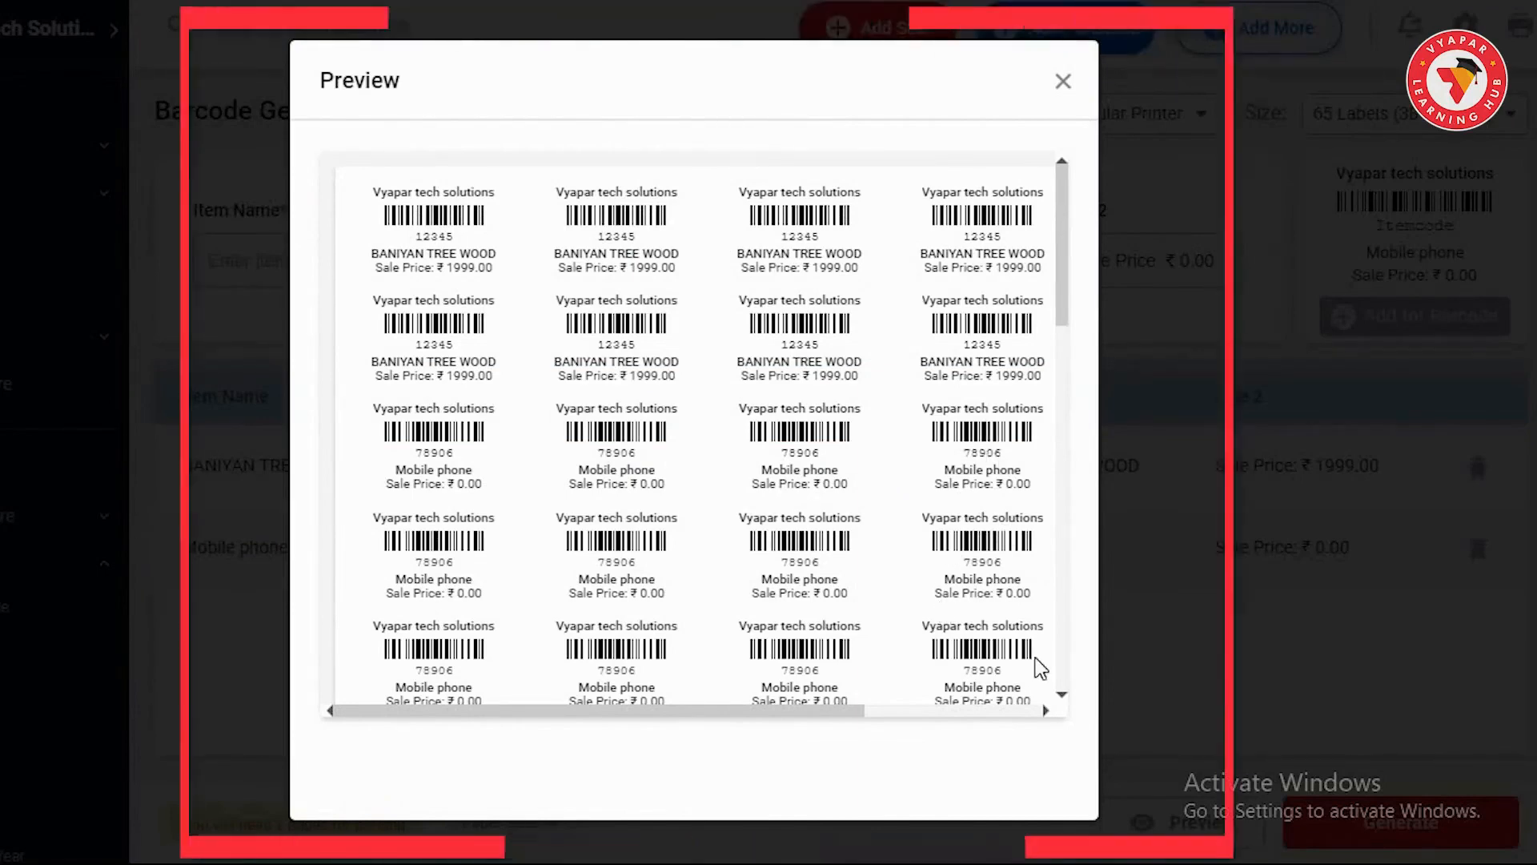
left_click(1062, 694)
scroll(1060, 696, "down", 4)
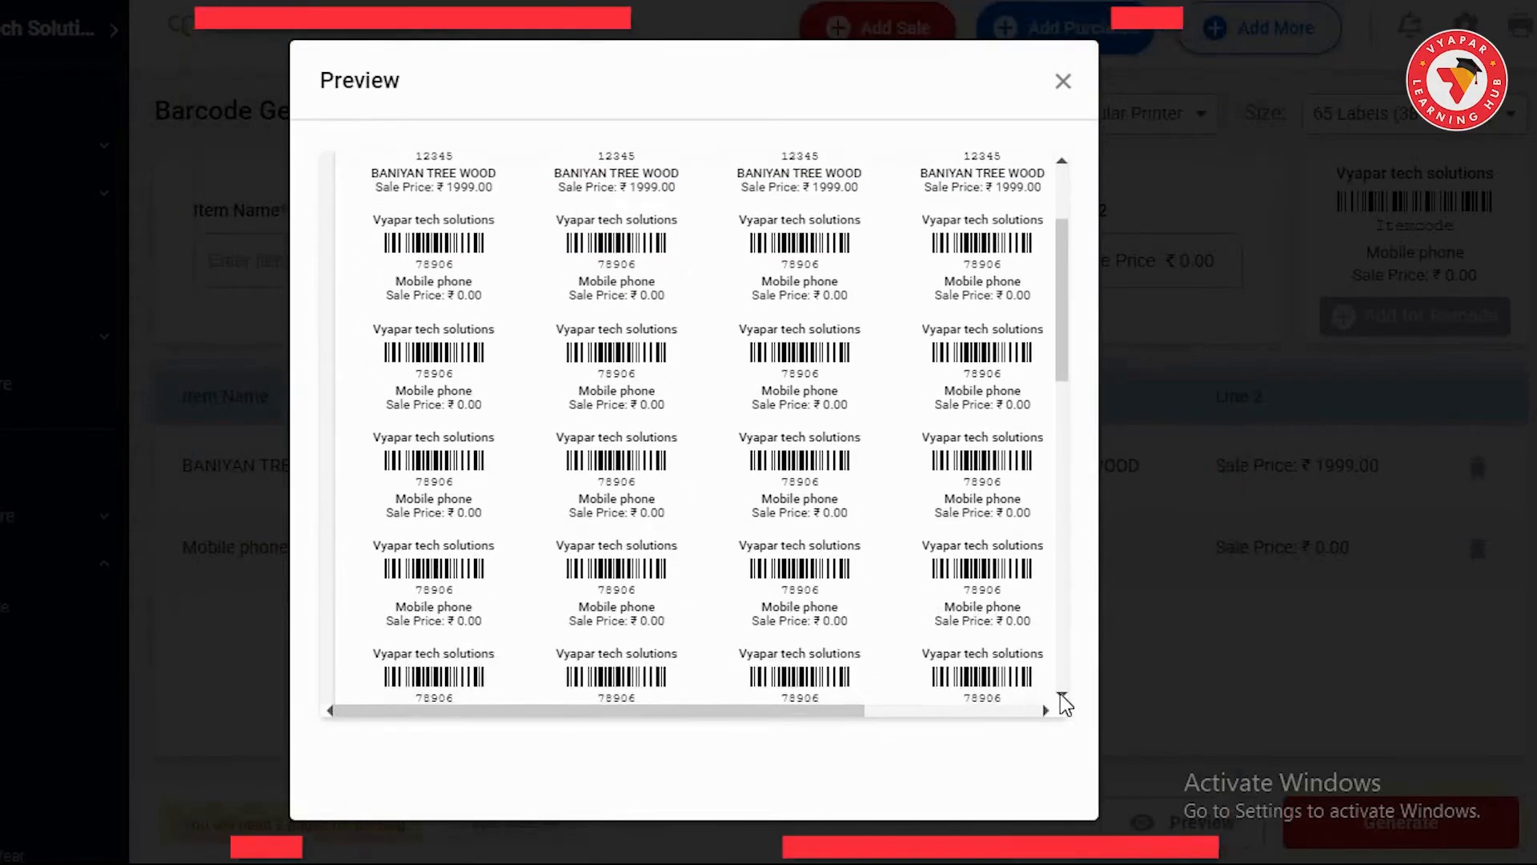
left_click(1065, 83)
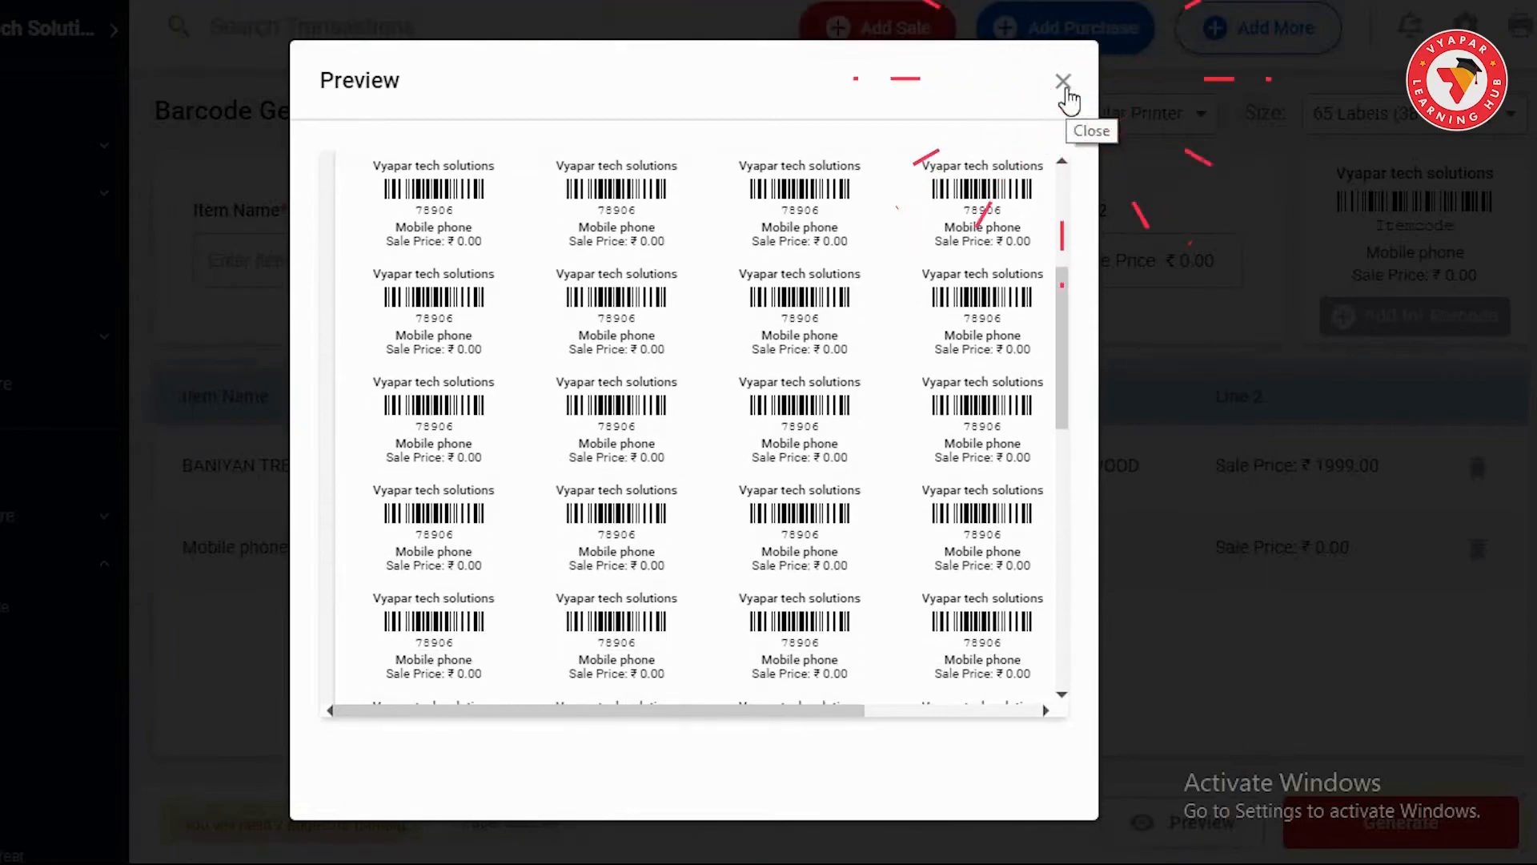
- Set the label size to 24 Labels (64 * 34mm) and preview the barcode sheets in full
left_click(1500, 130)
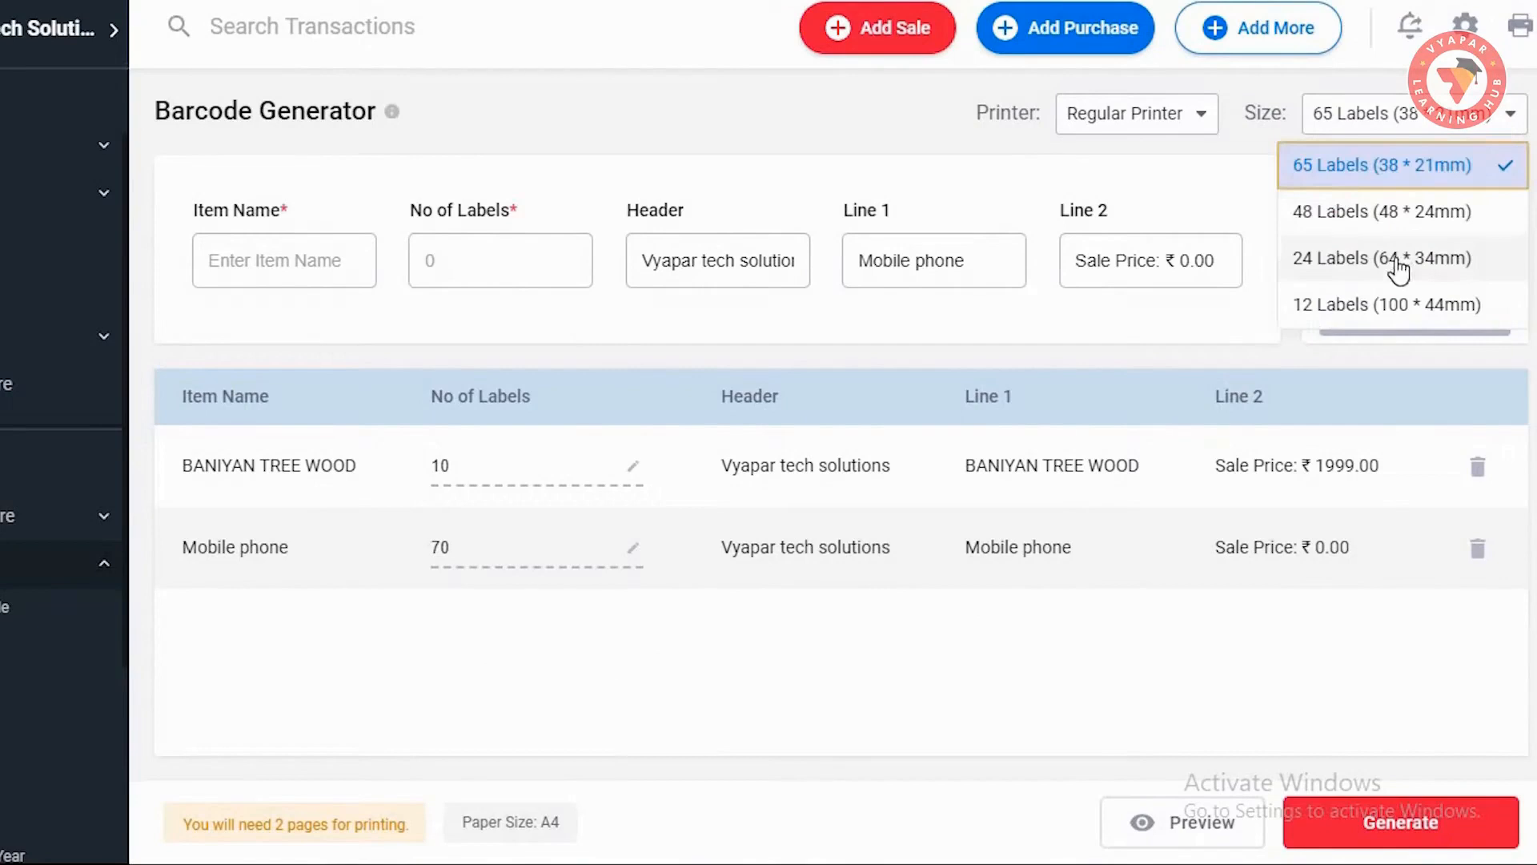
left_click(1397, 260)
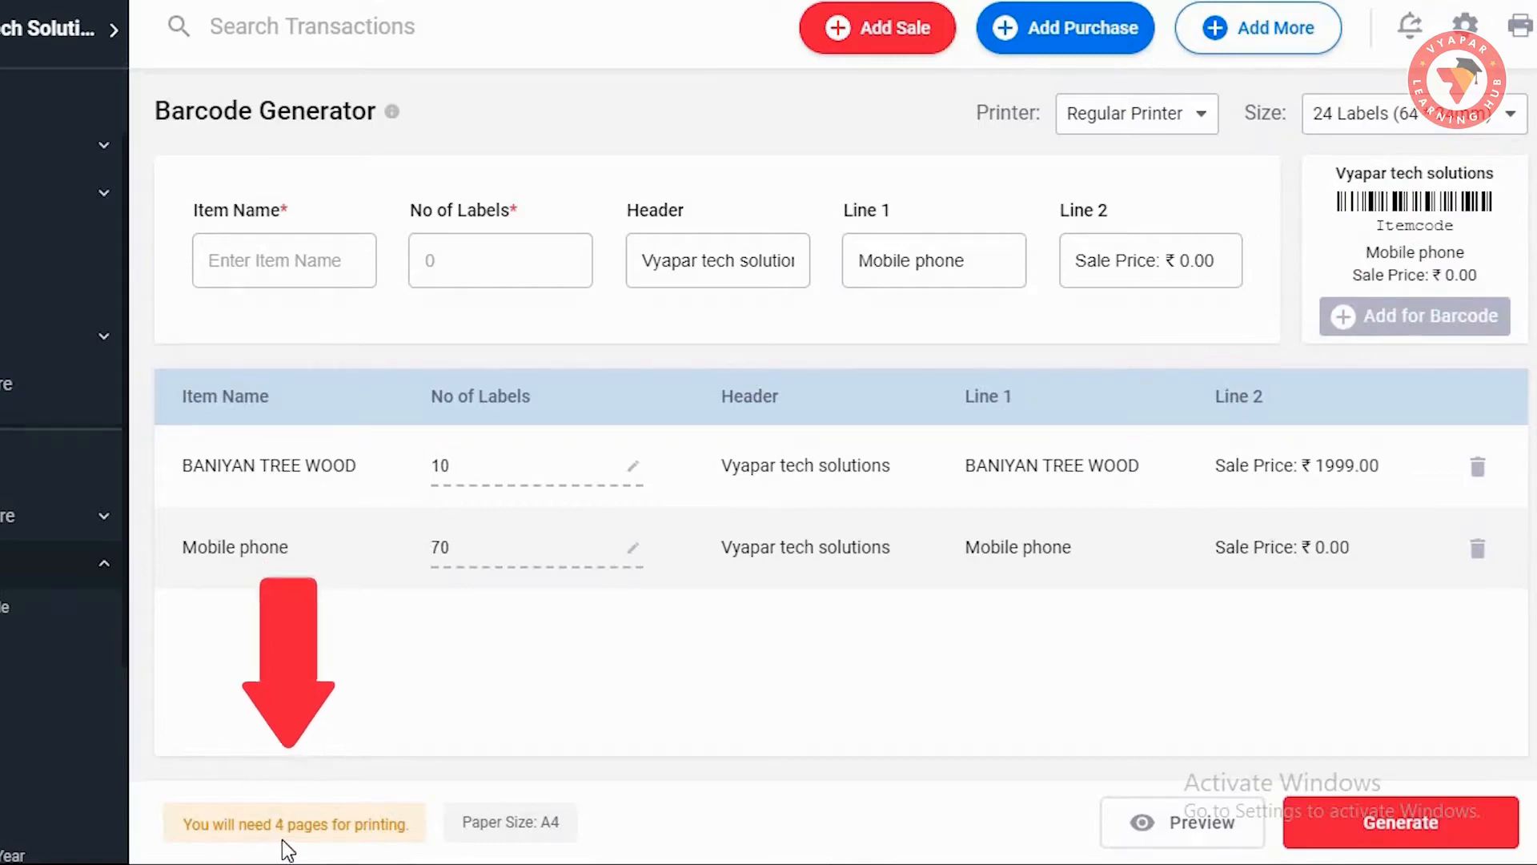
left_click(1205, 828)
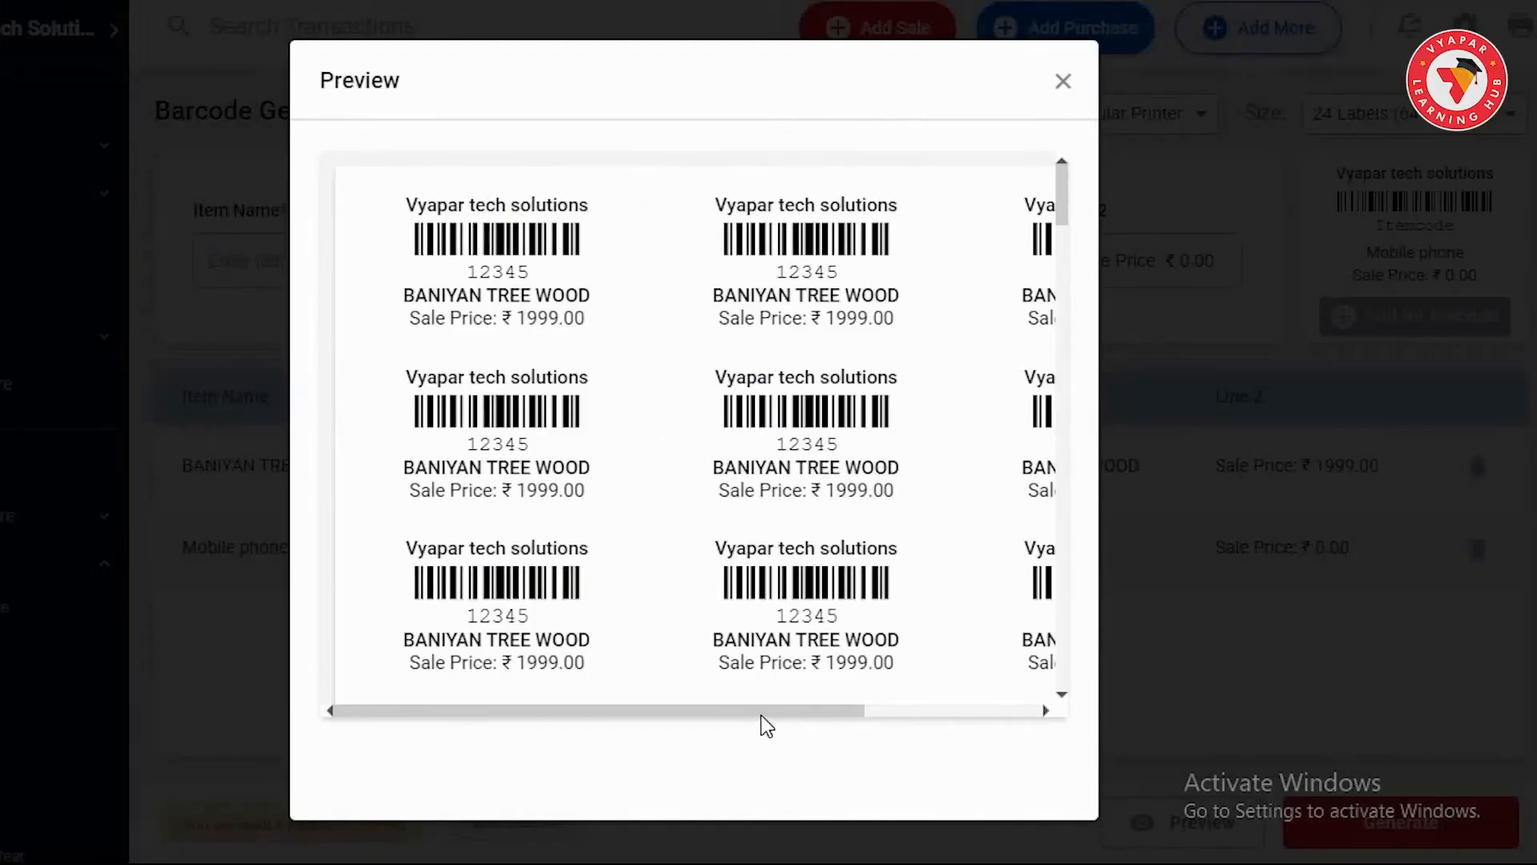
left_click_drag(760, 712, 988, 735)
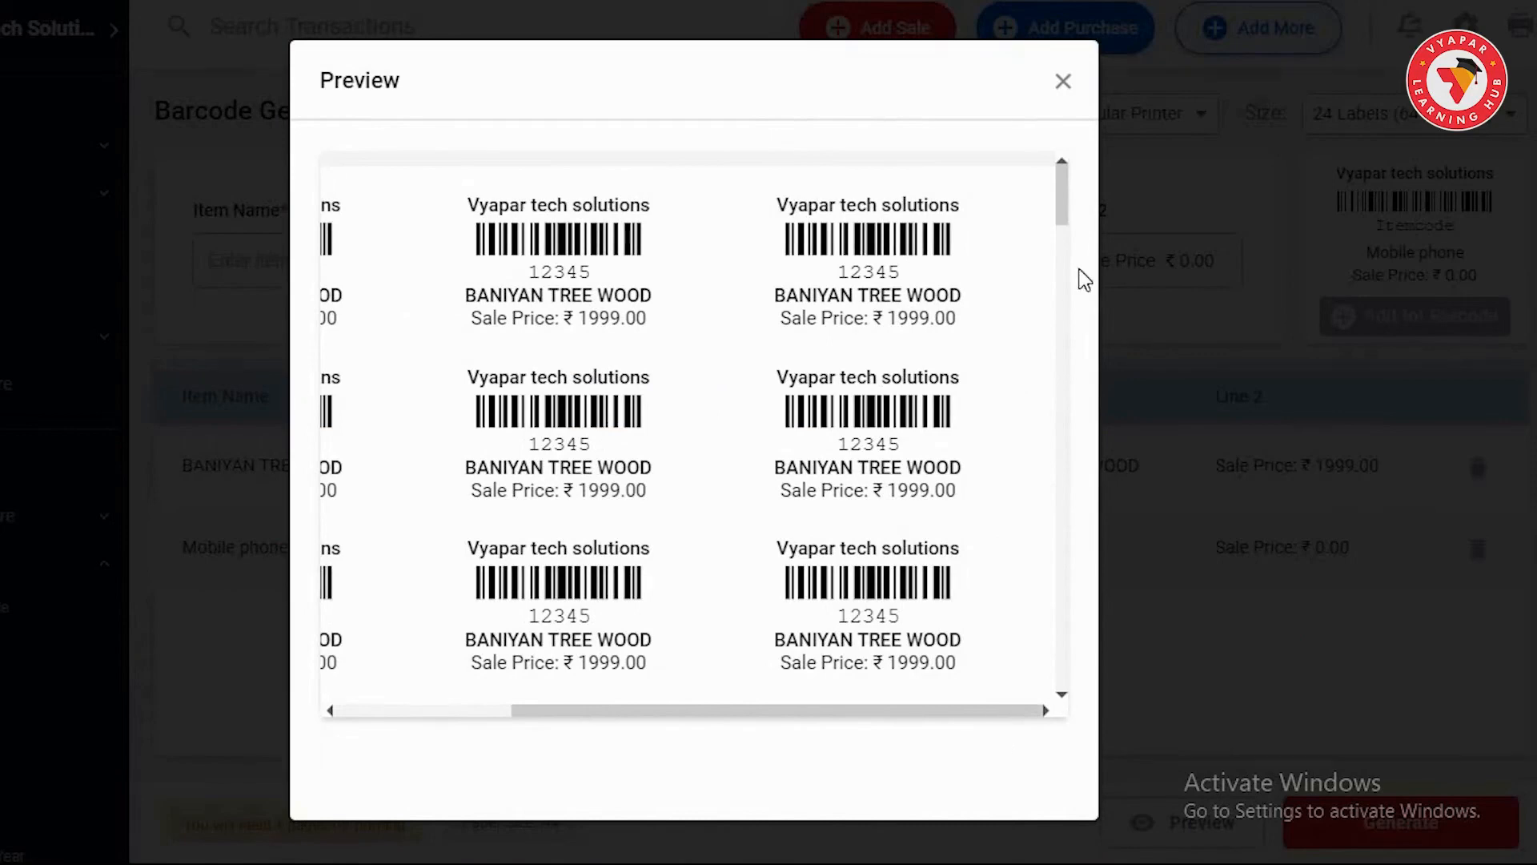
left_click_drag(1060, 321, 1058, 666)
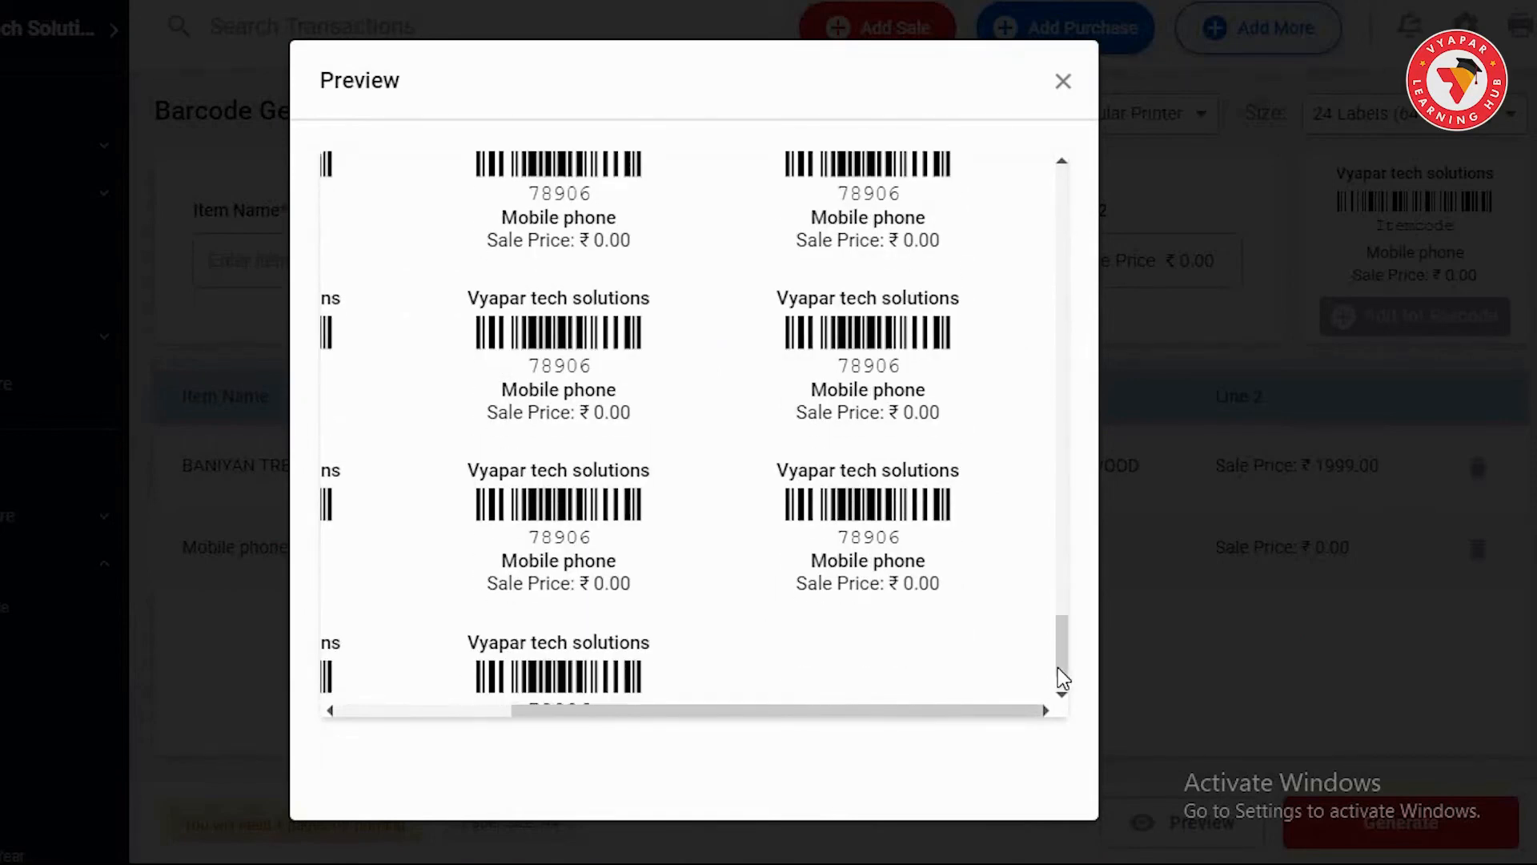
left_click(1063, 81)
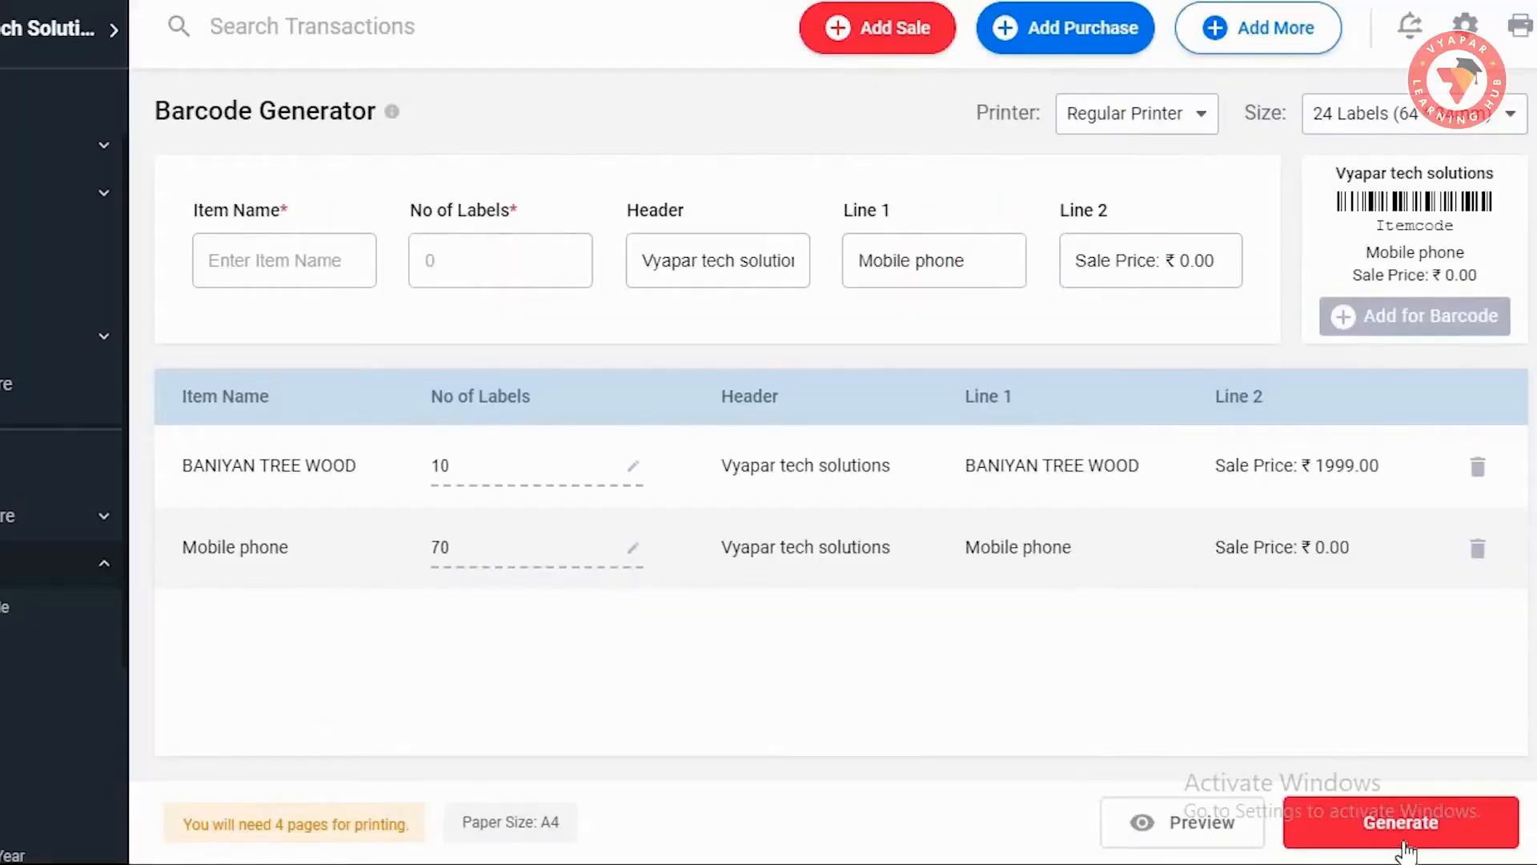
- Generate the barcode labels for both listed items
left_click(1482, 843)
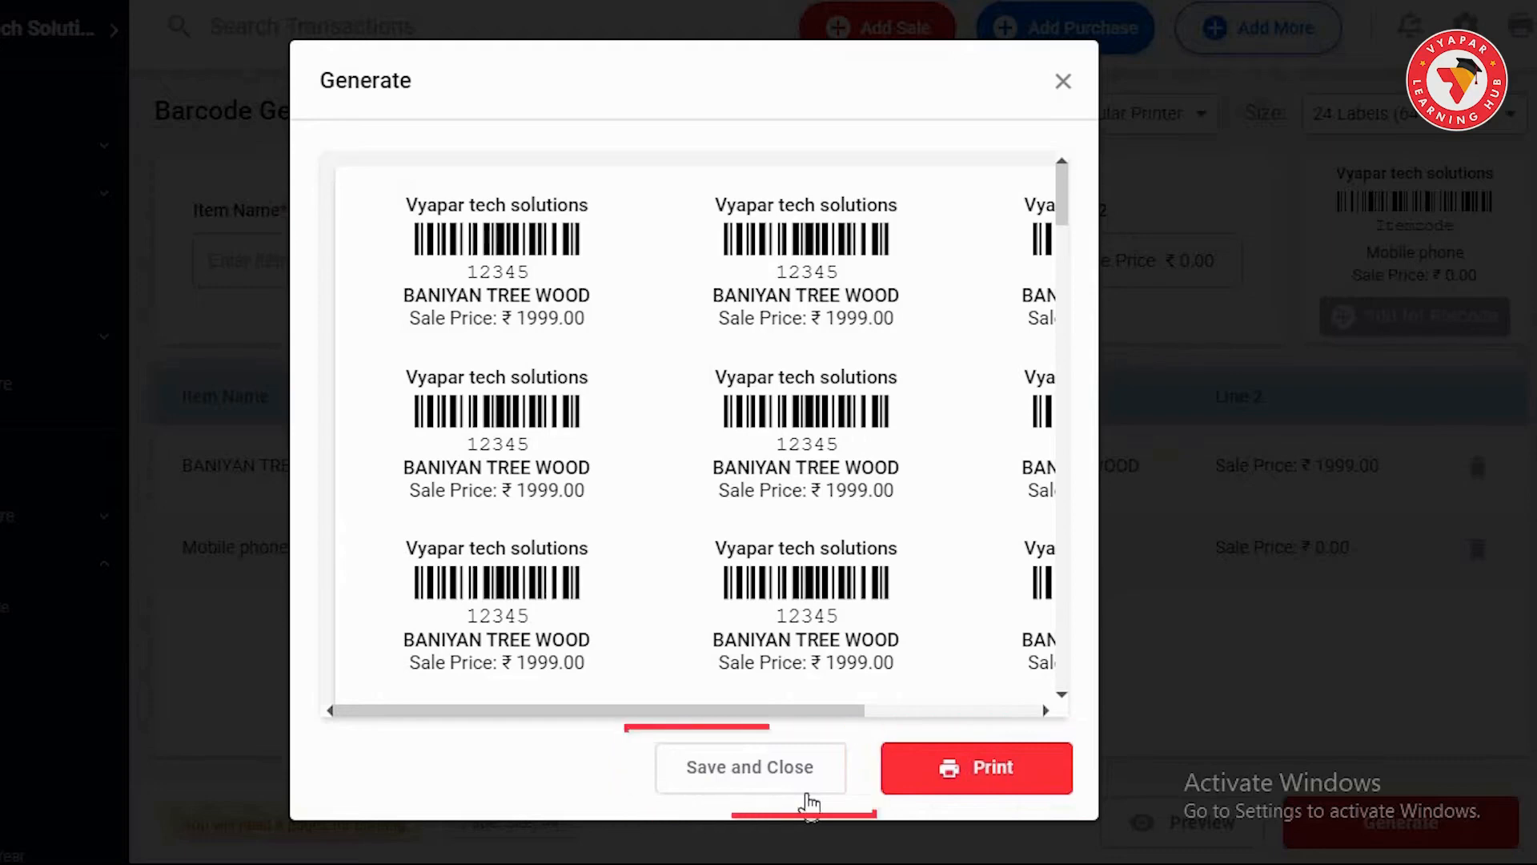
- Save the generated barcode labels as a PDF file in the Documents folder
left_click(783, 781)
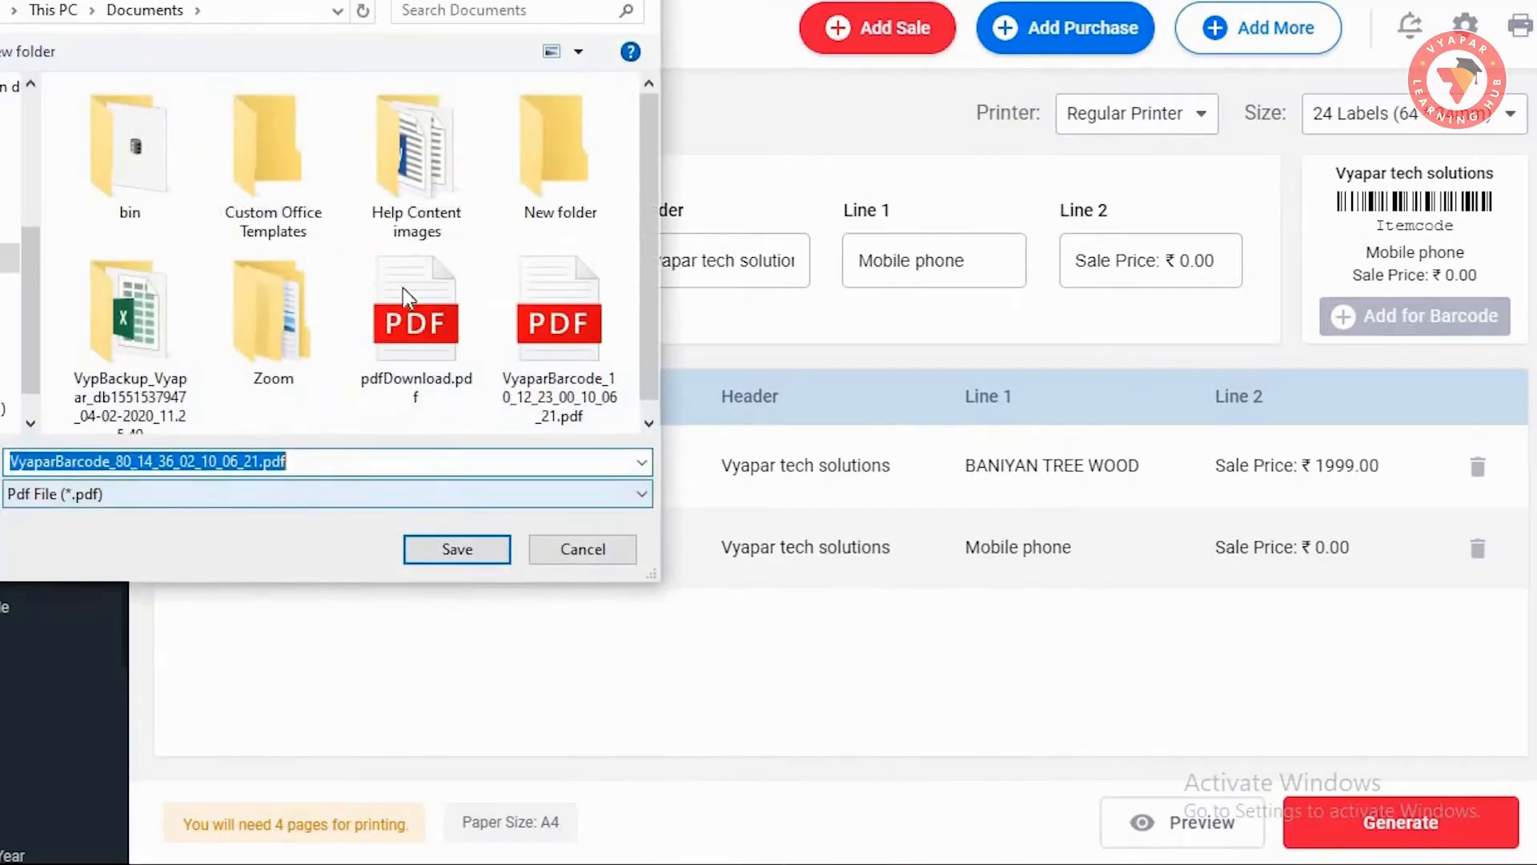
left_click(461, 549)
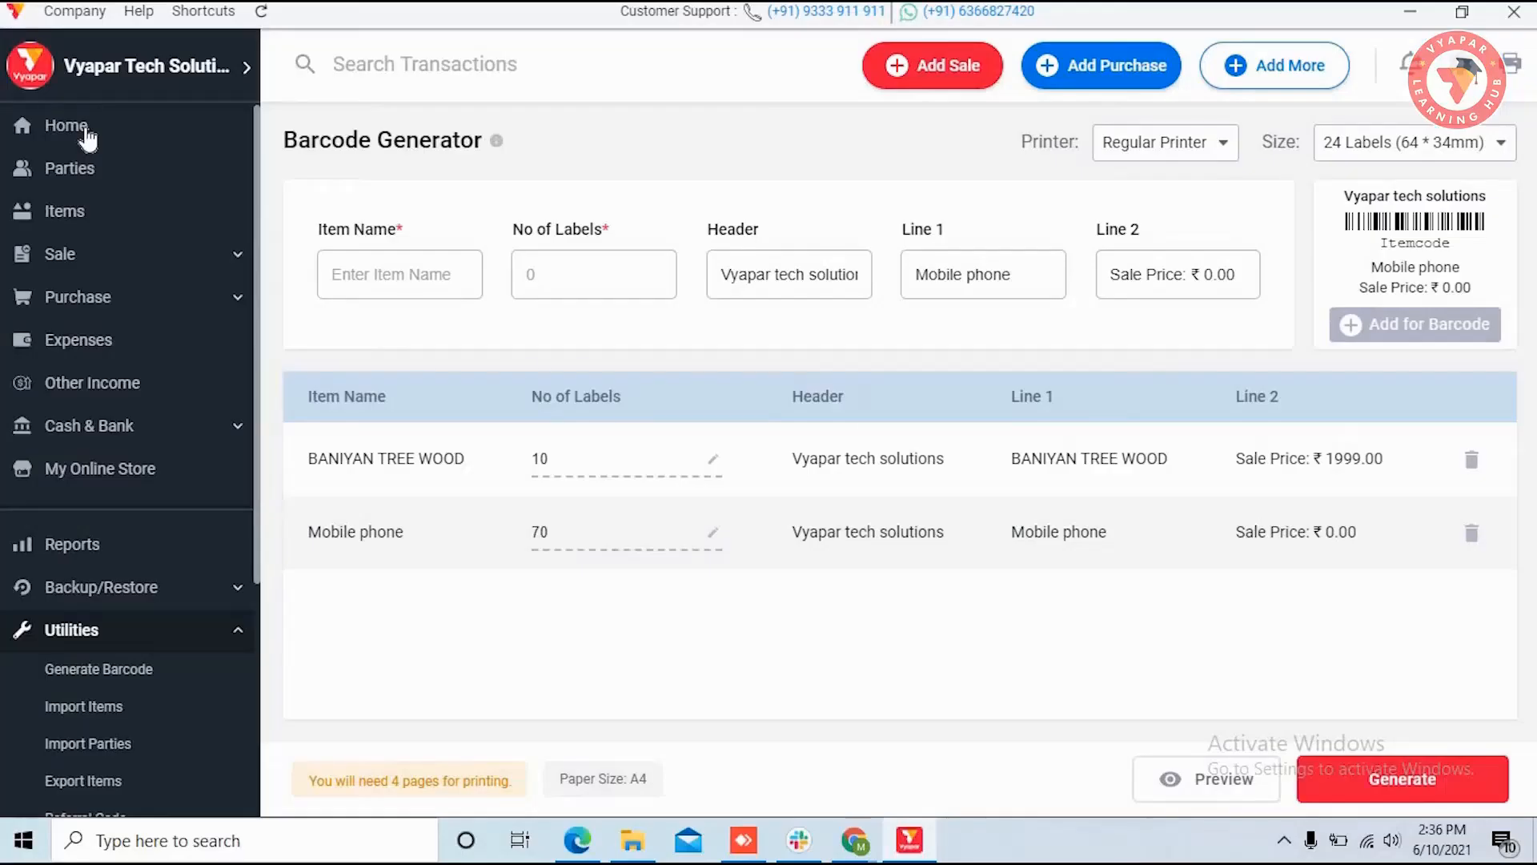
- Leave for the home dashboard, discarding the current barcode entries, and reopen the Barcode Generator
left_click(76, 125)
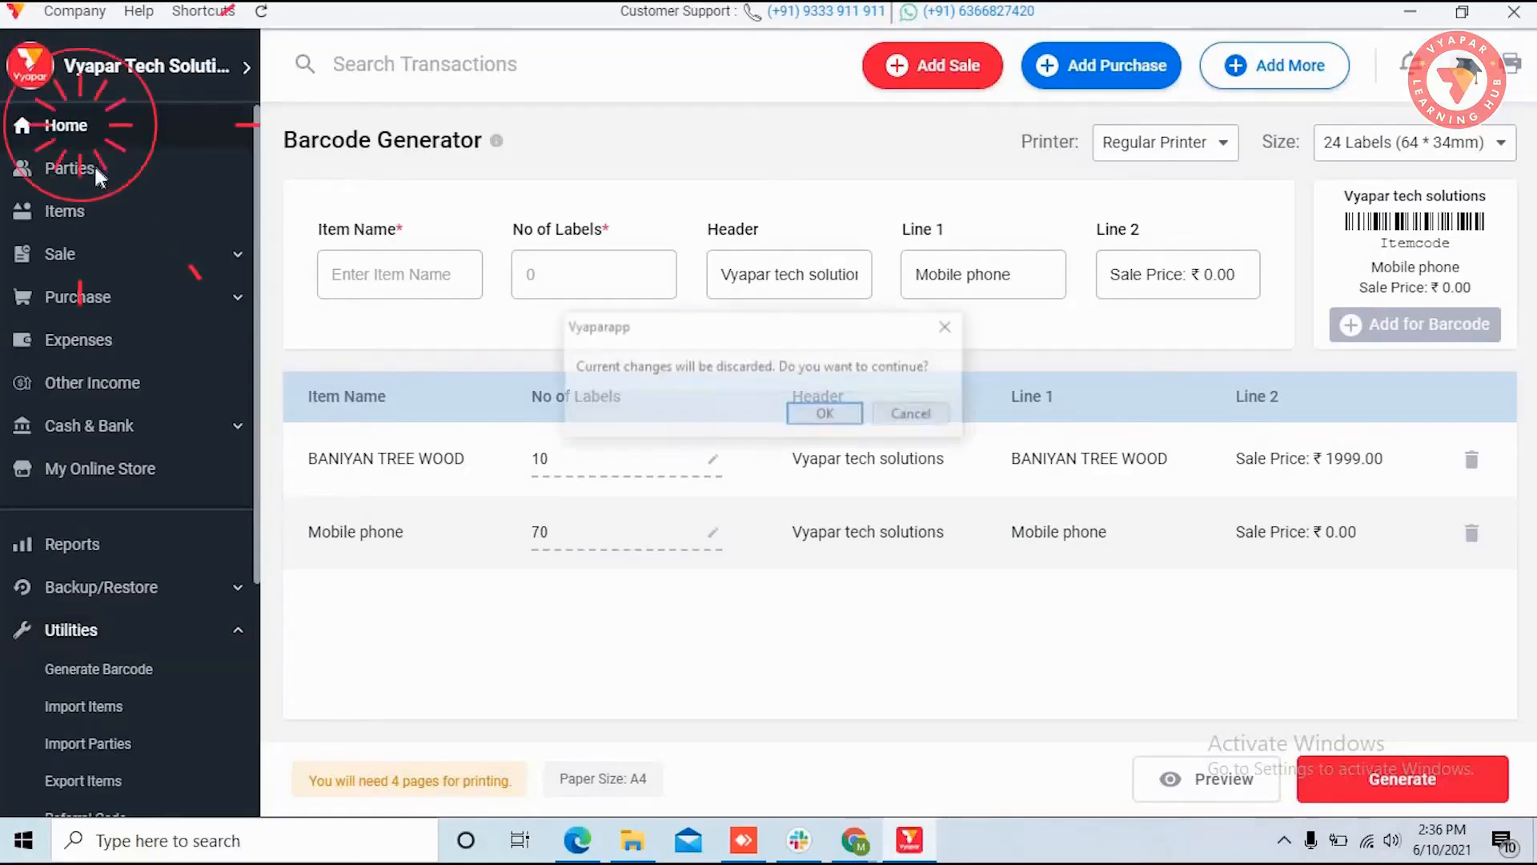
left_click(800, 420)
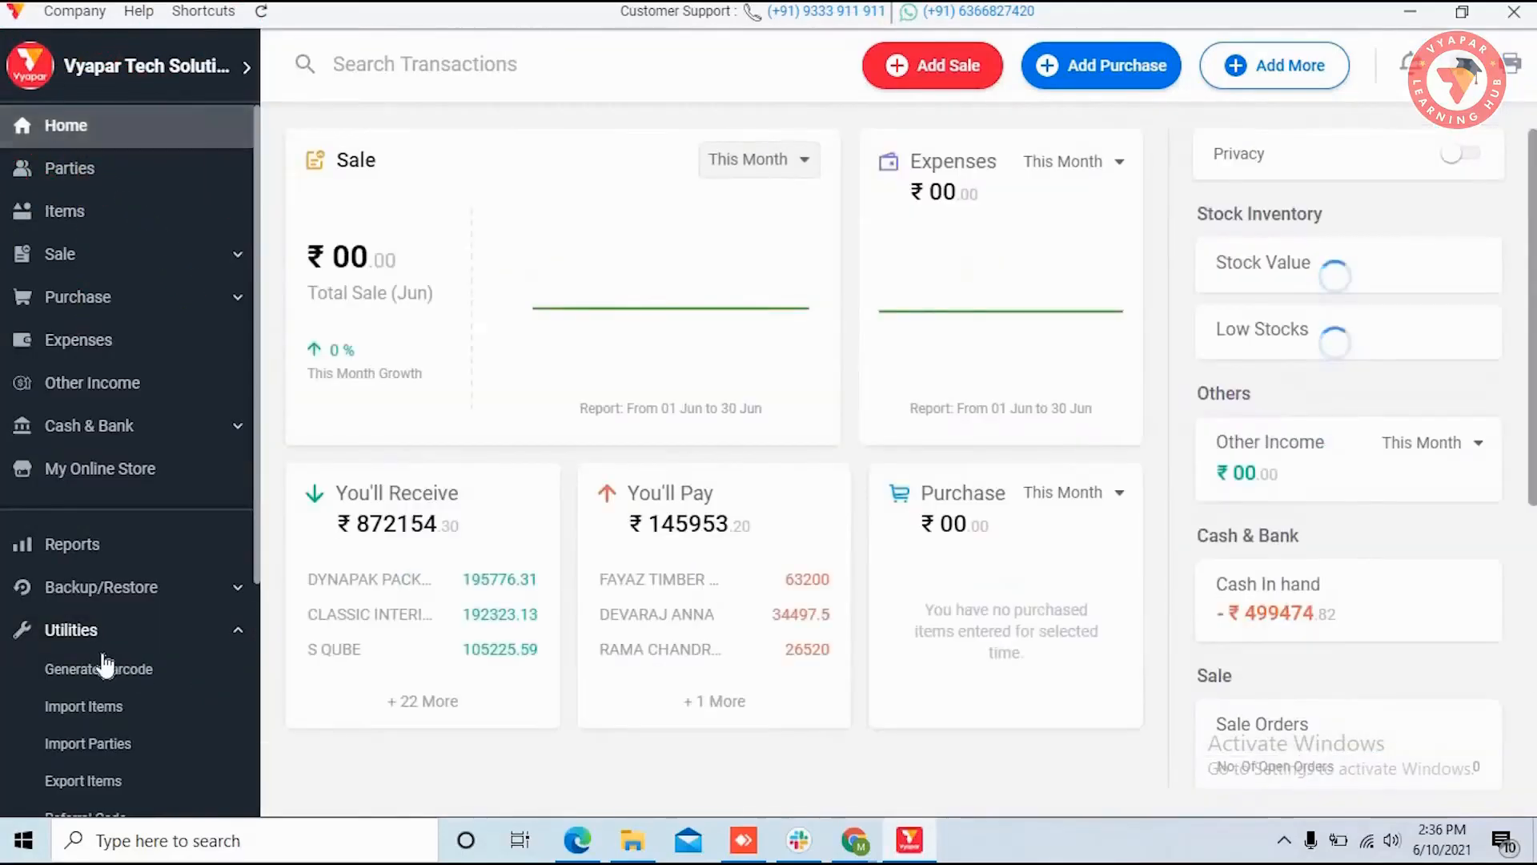
left_click(116, 673)
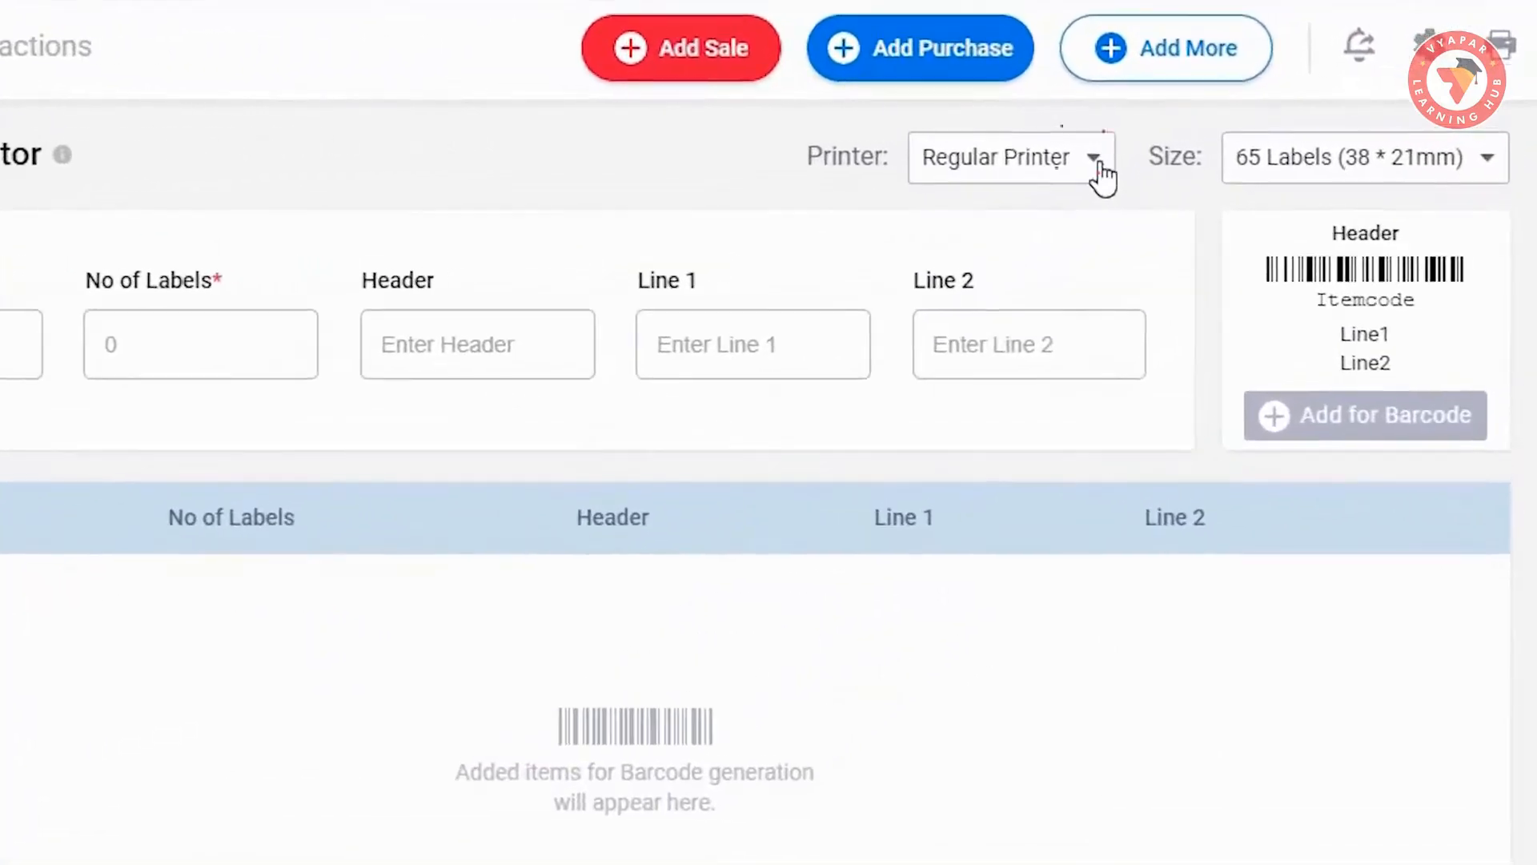
- Set the printer type to Label Printer with the label size 2 Labels (50 * 25mm)
left_click(1098, 164)
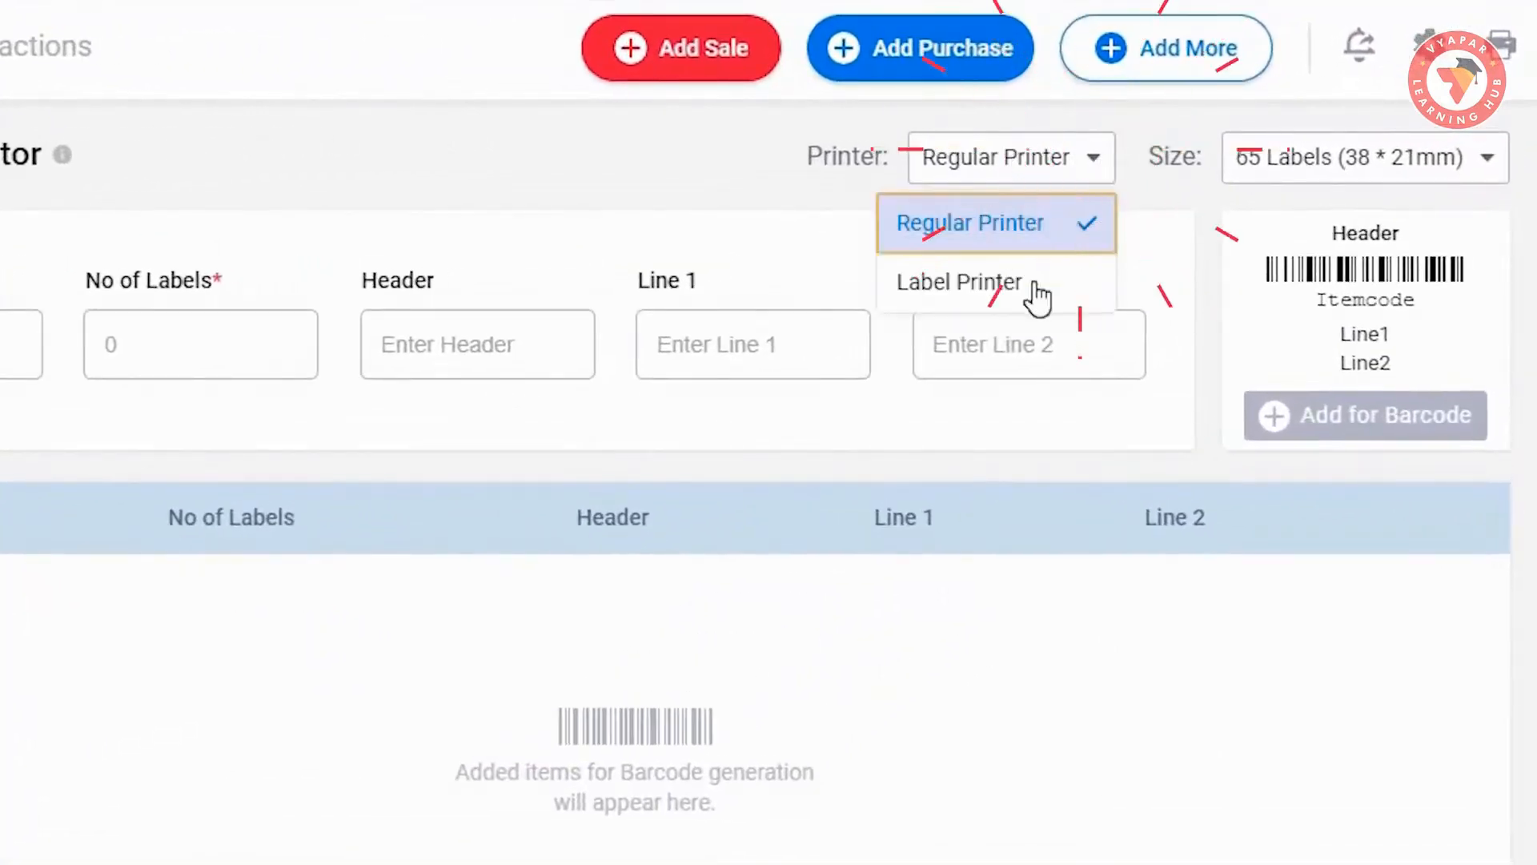
left_click(1038, 293)
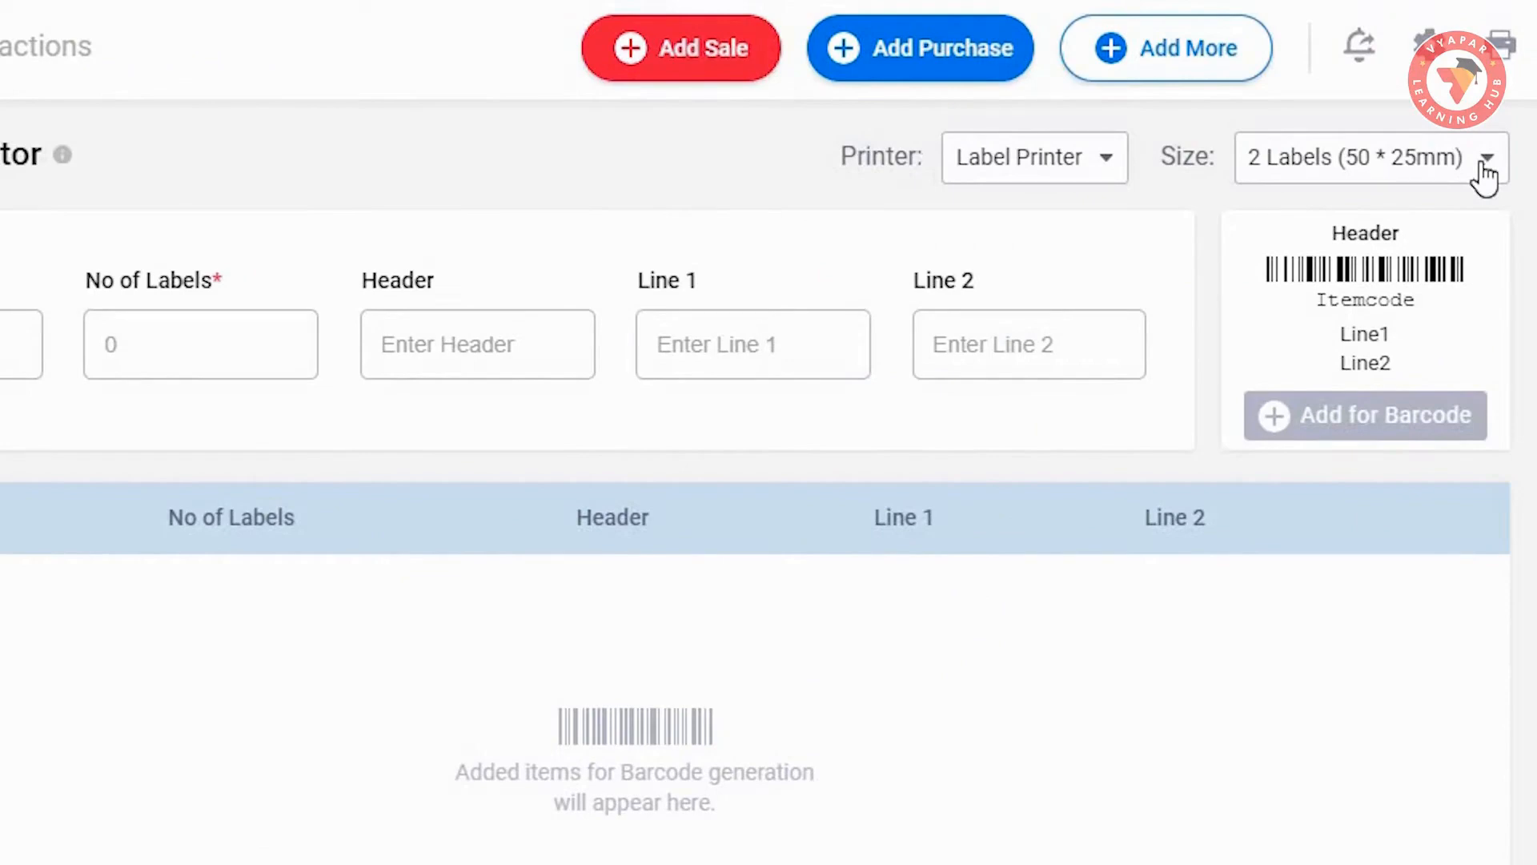
left_click(1485, 172)
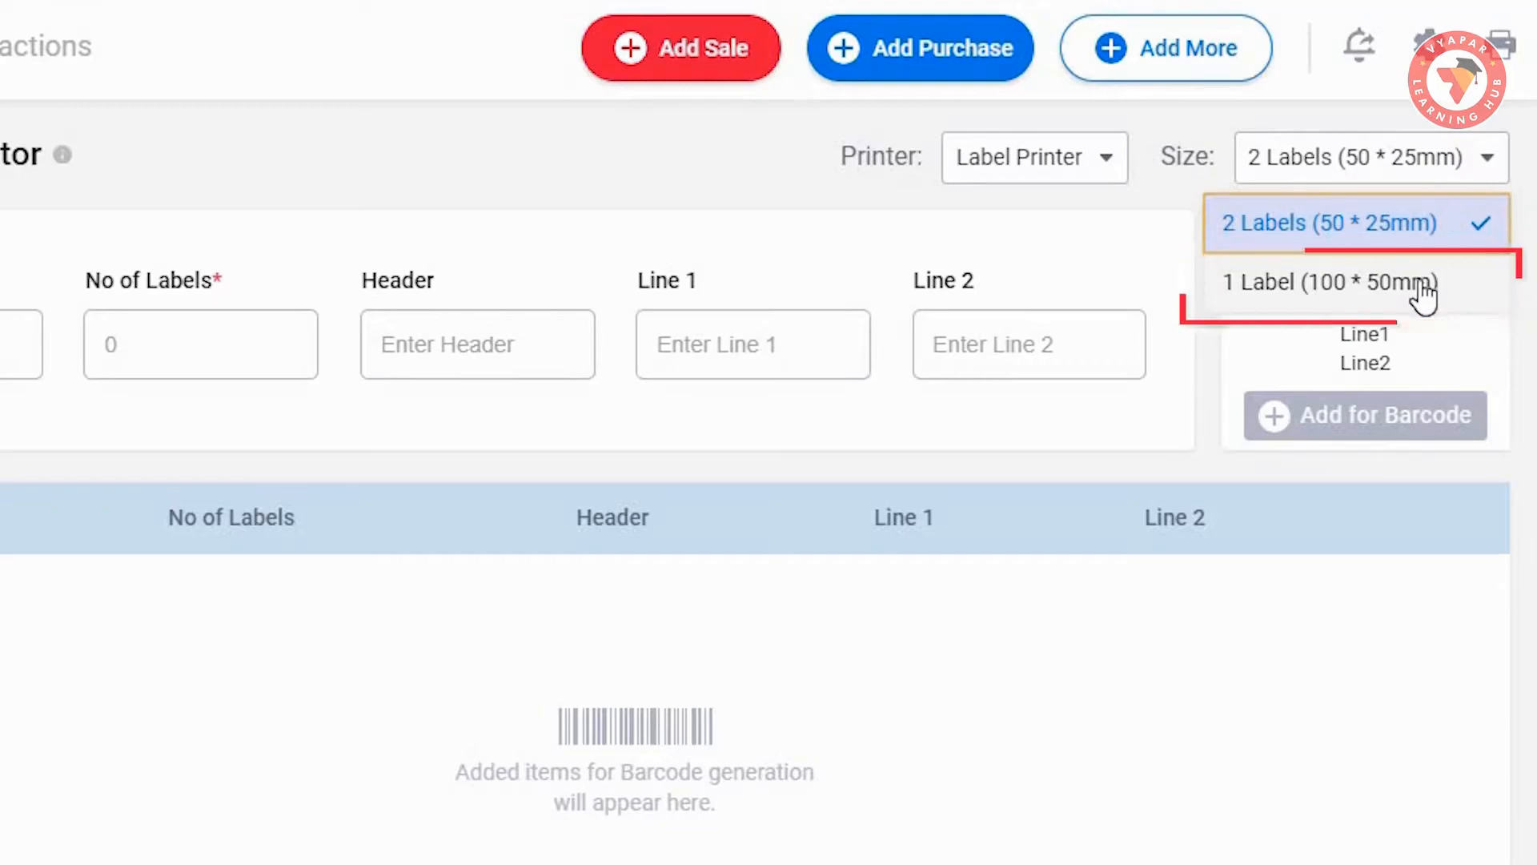
left_click(1325, 222)
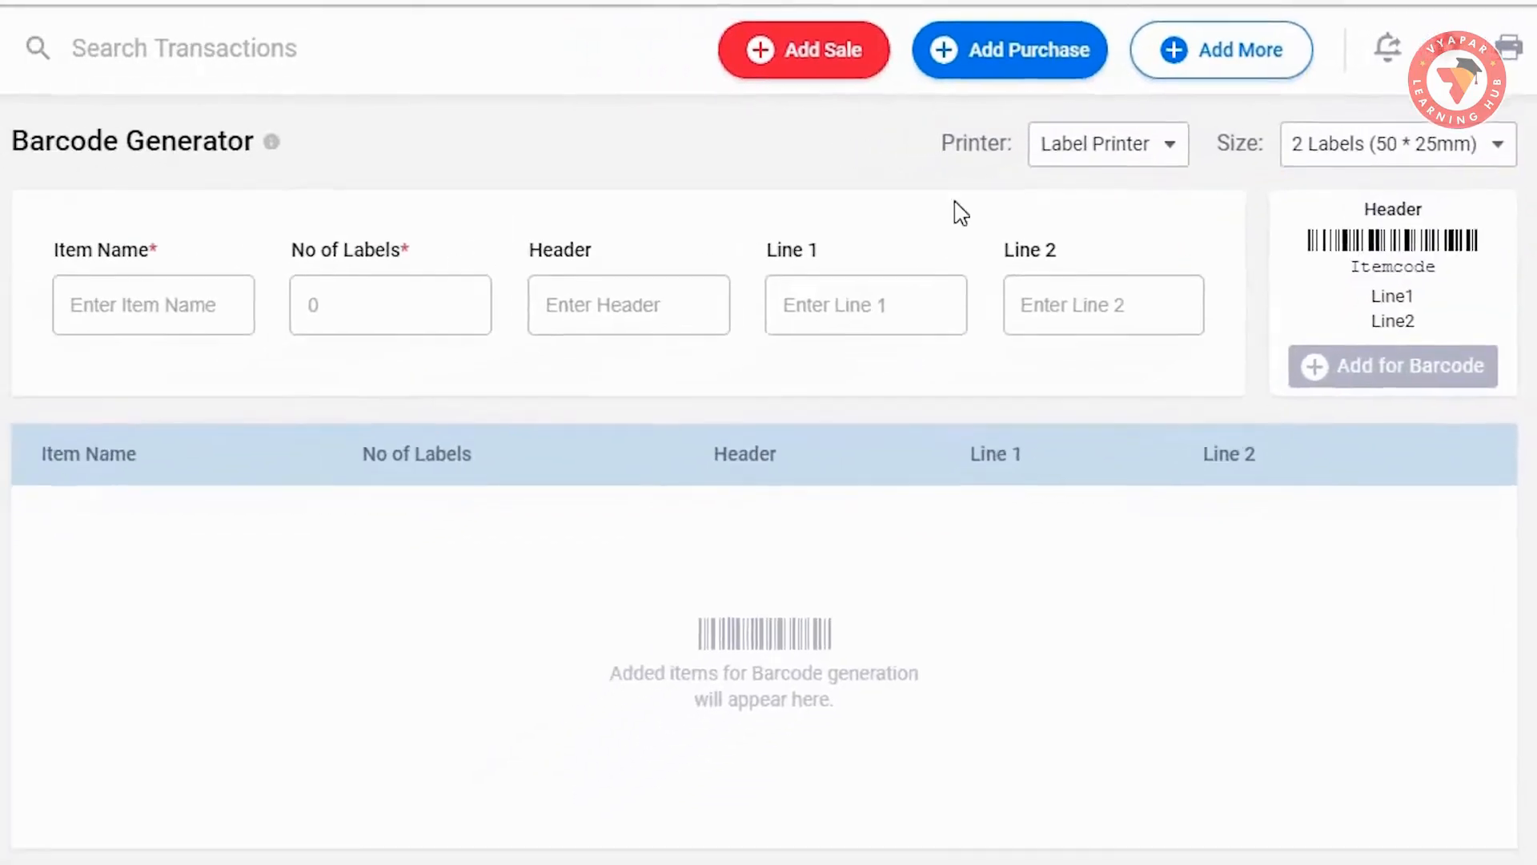
- Choose the item BANIYAN TREE WOOD and set its number of labels to 4
left_click(195, 291)
left_click(201, 492)
left_click(190, 354)
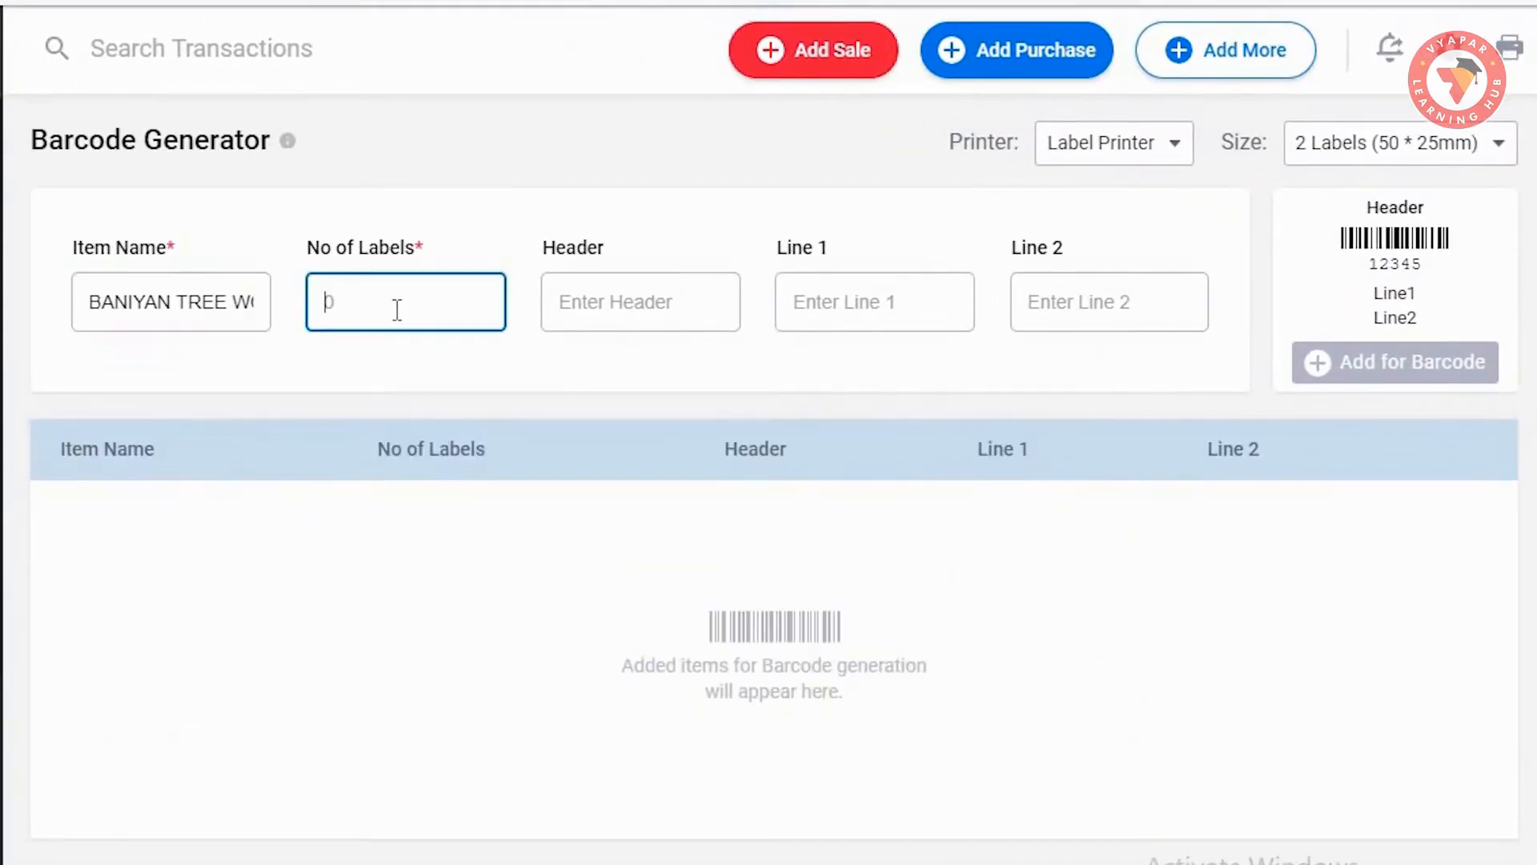
type("4")
- Use the company name as header, item name as line 1 and sale price as line 2, and add the entry for barcode
left_click(633, 305)
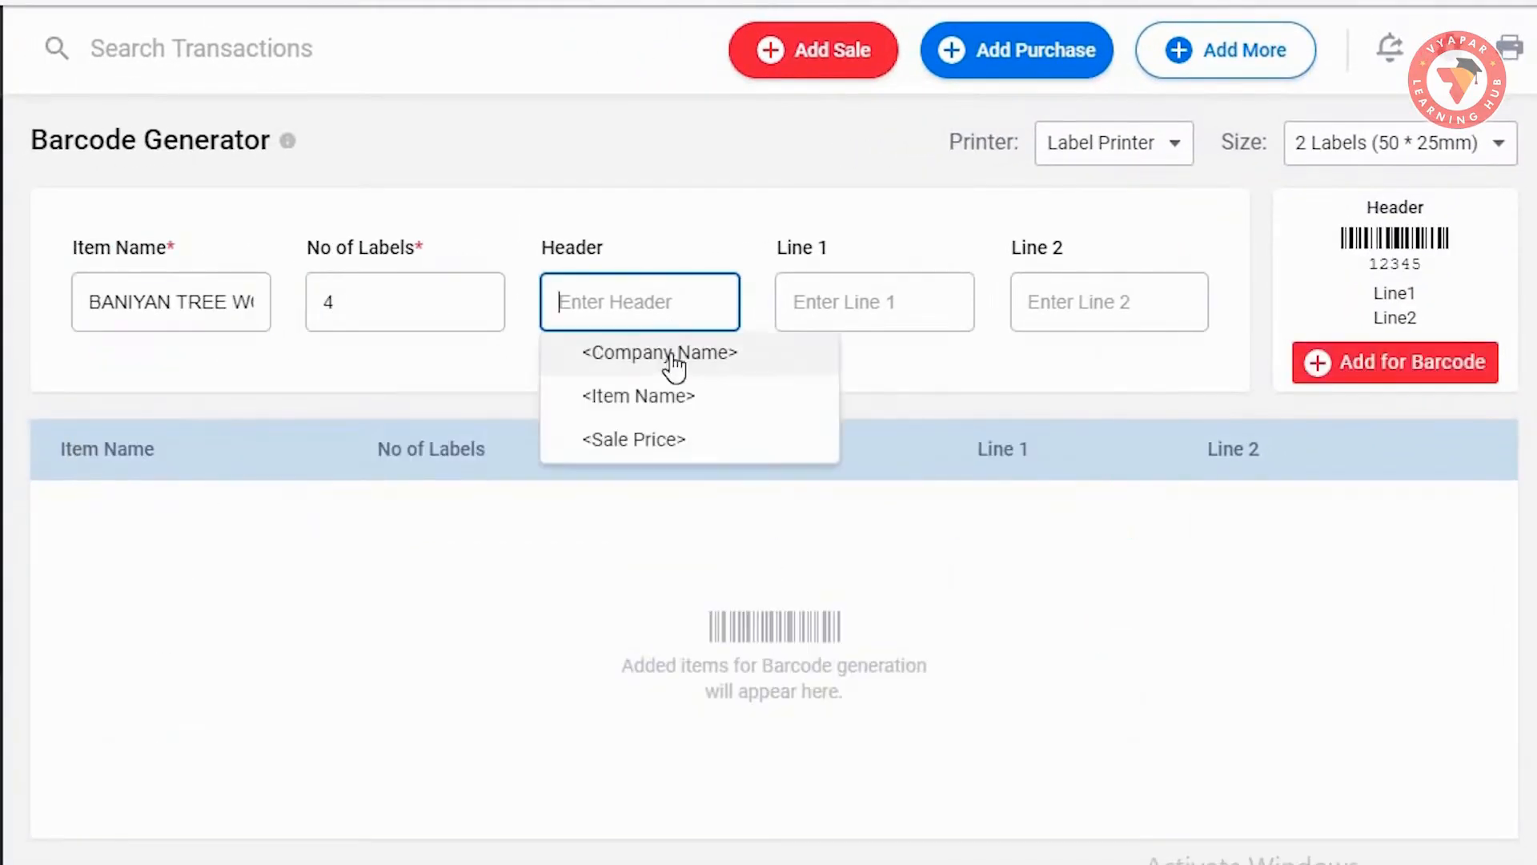
left_click(675, 364)
left_click(868, 292)
left_click(910, 398)
left_click(1112, 308)
left_click(1141, 442)
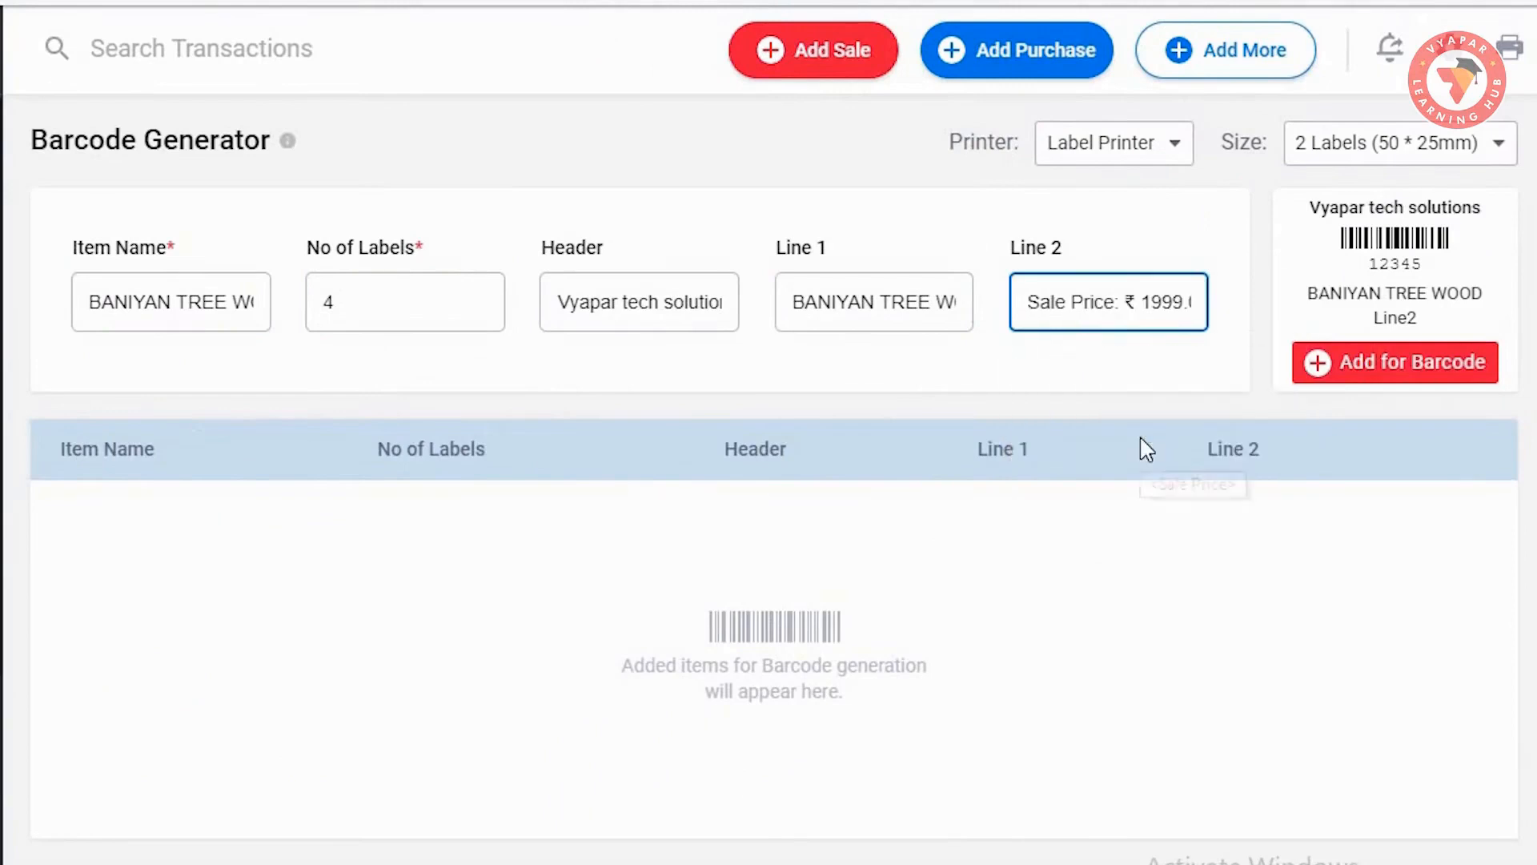
key("Tab")
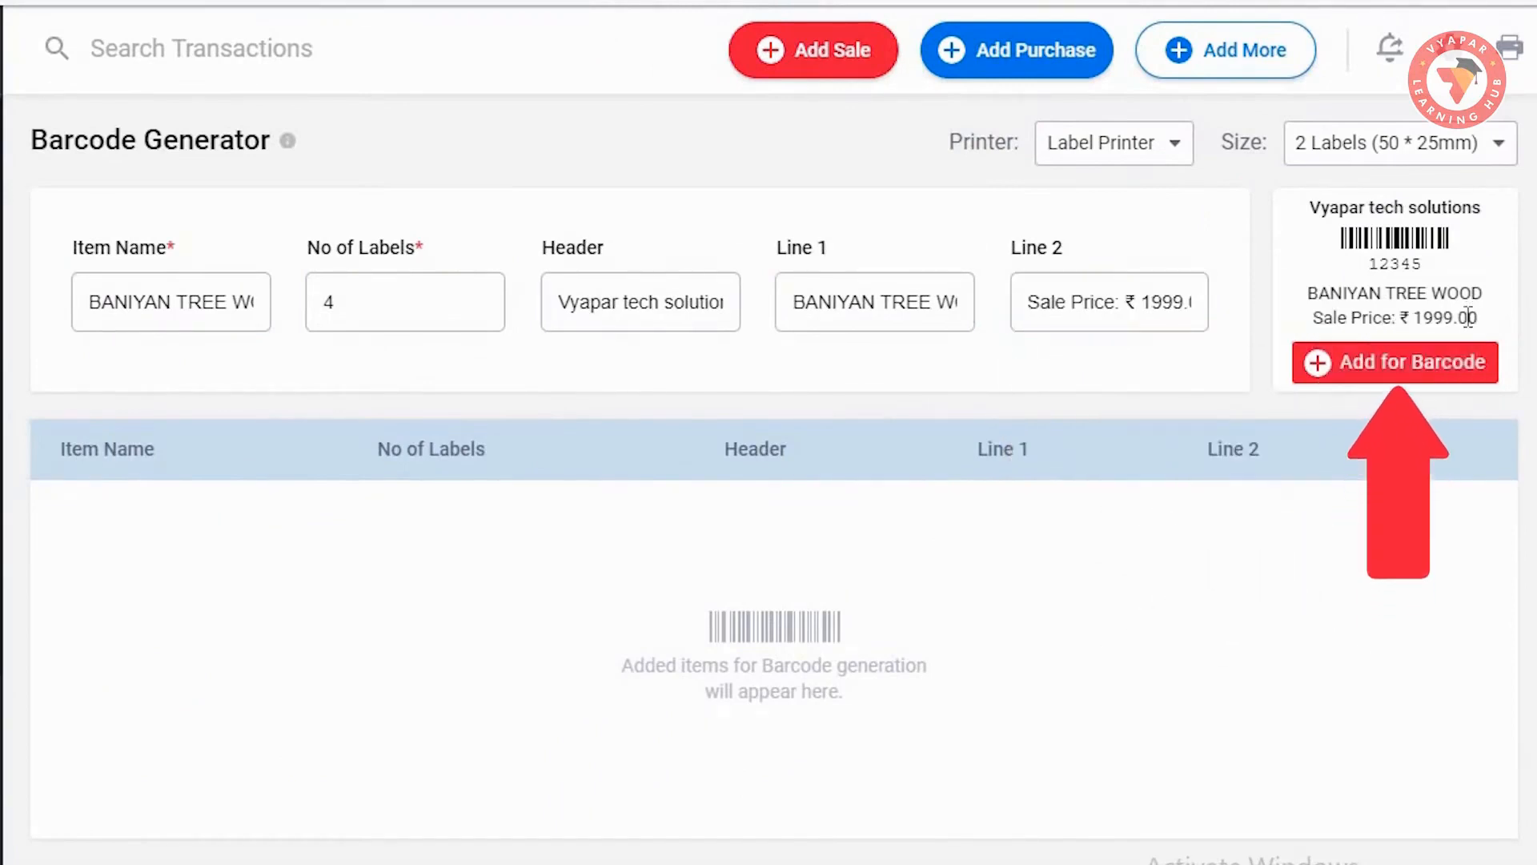
left_click(1413, 384)
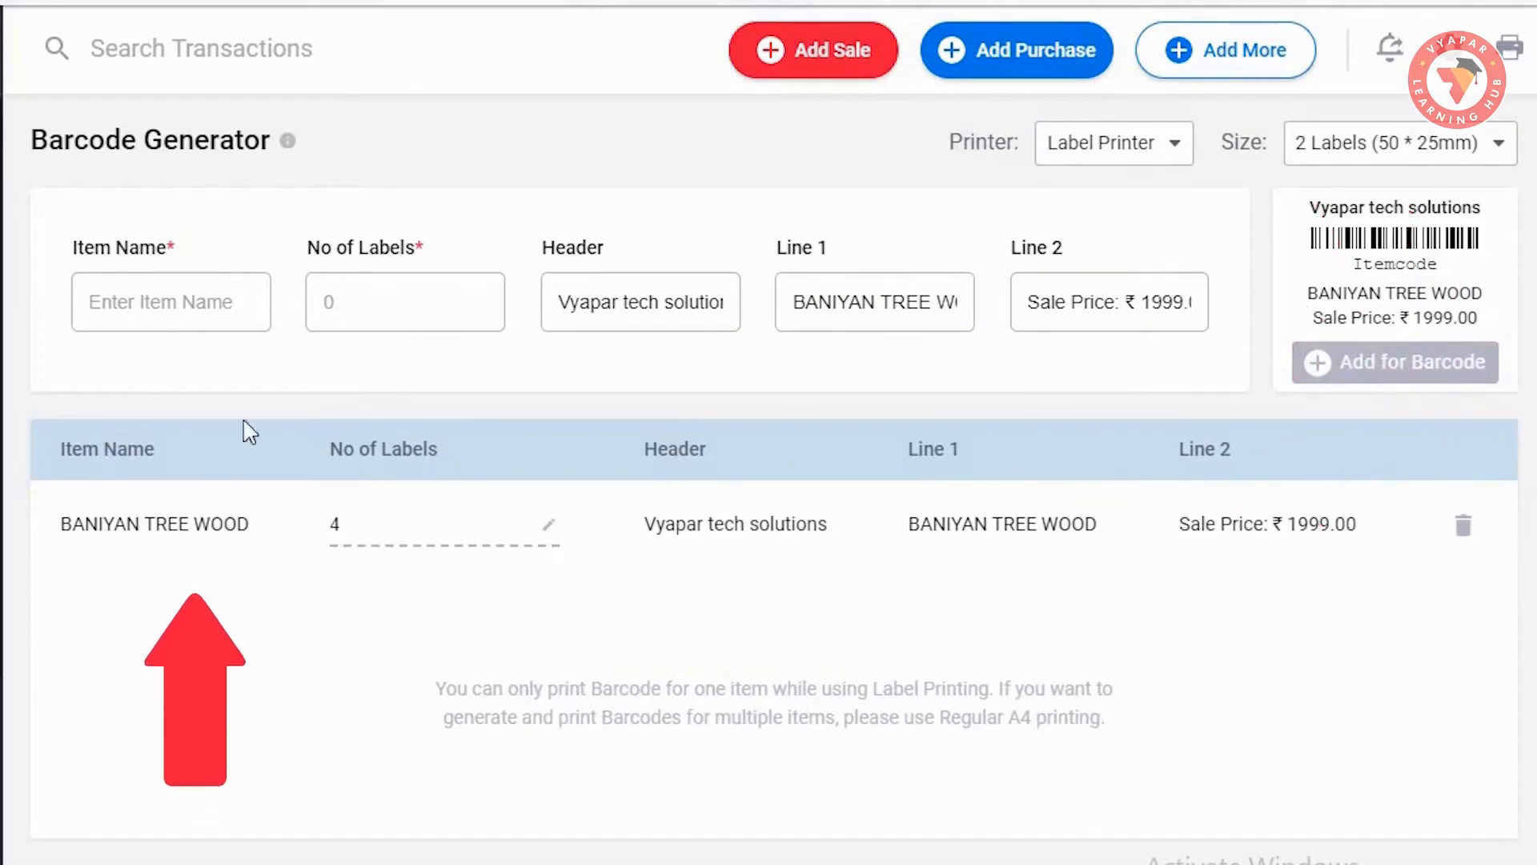
- Try to add another BANIYAN TREE WOOD entry with 5 labels, and decline replacing the existing entry
left_click(183, 303)
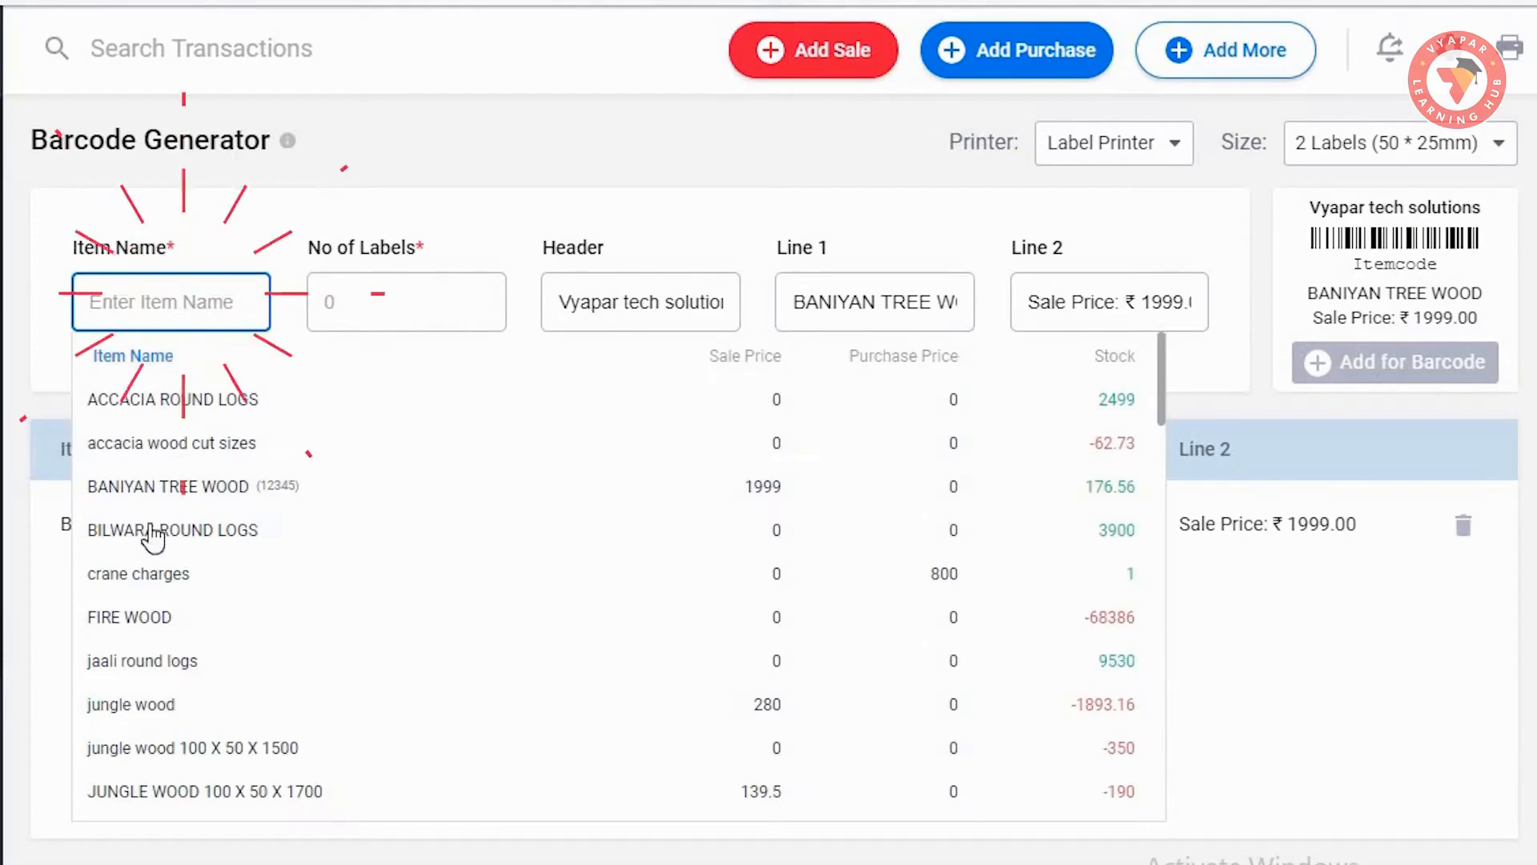
left_click(203, 502)
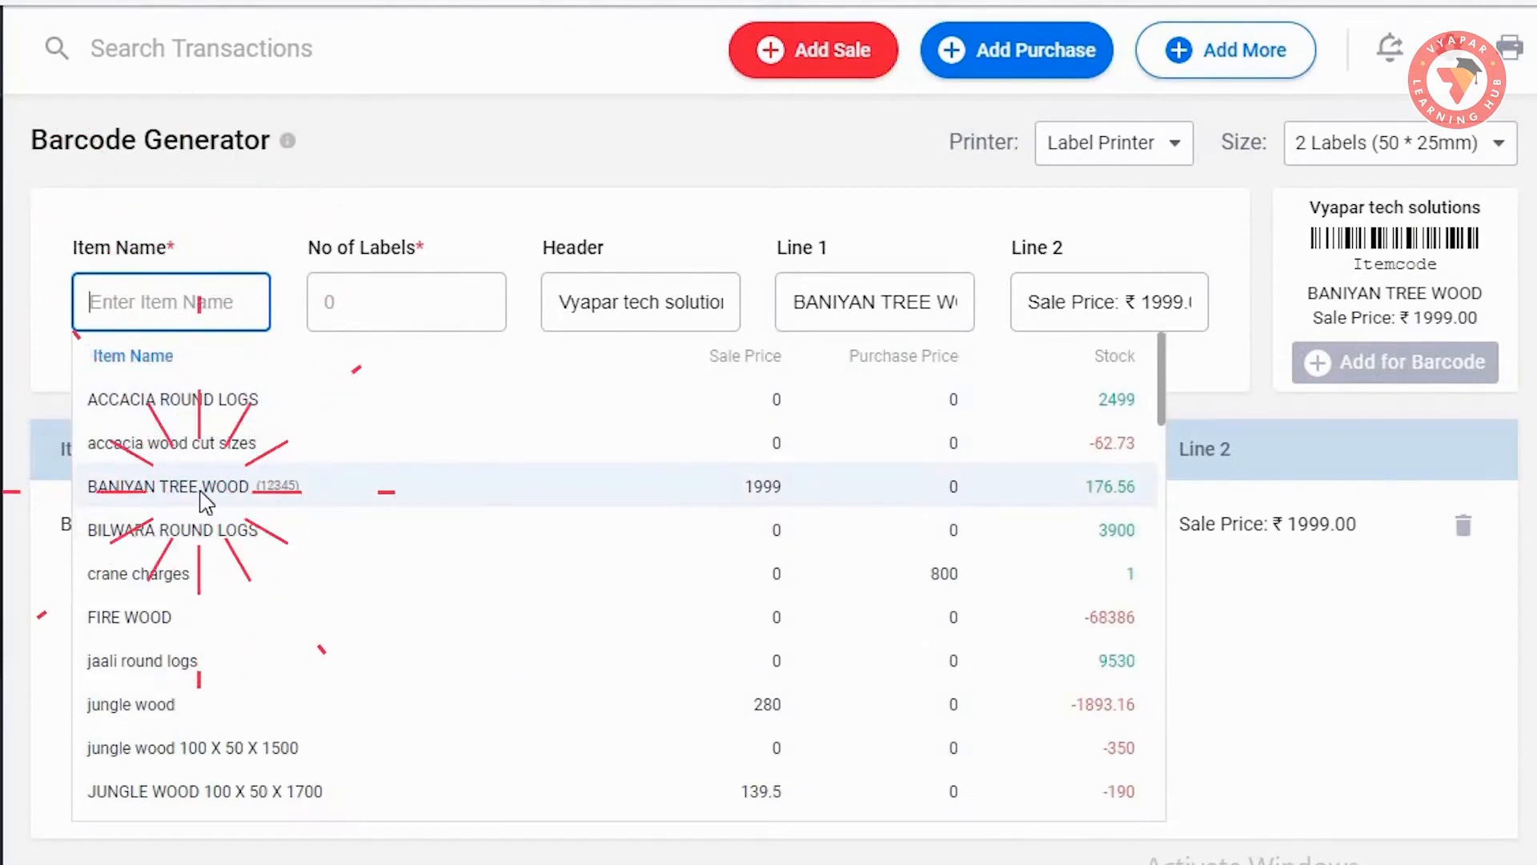
left_click(399, 305)
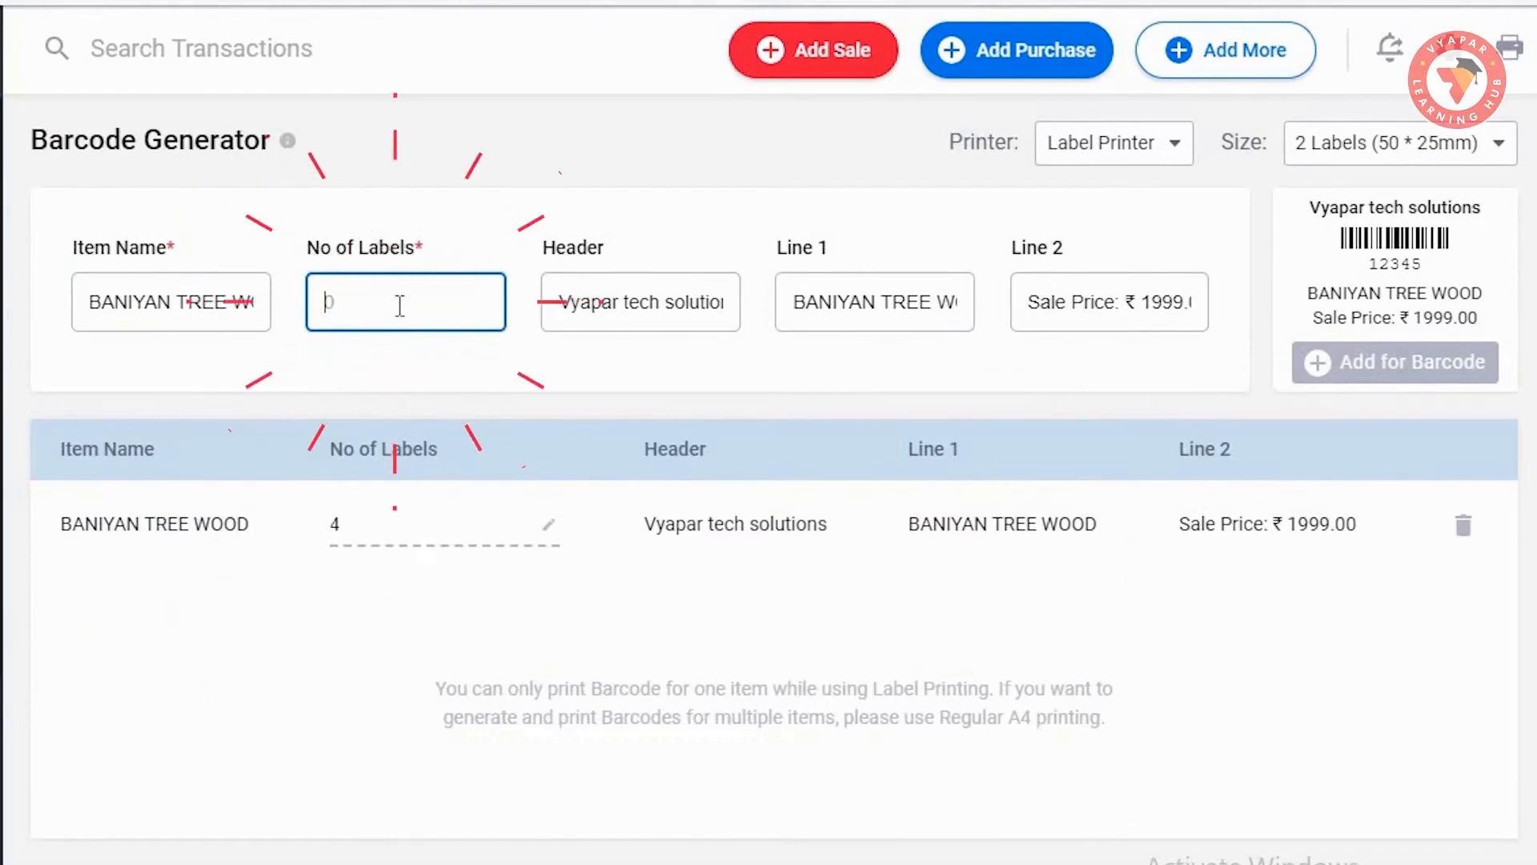
type("5")
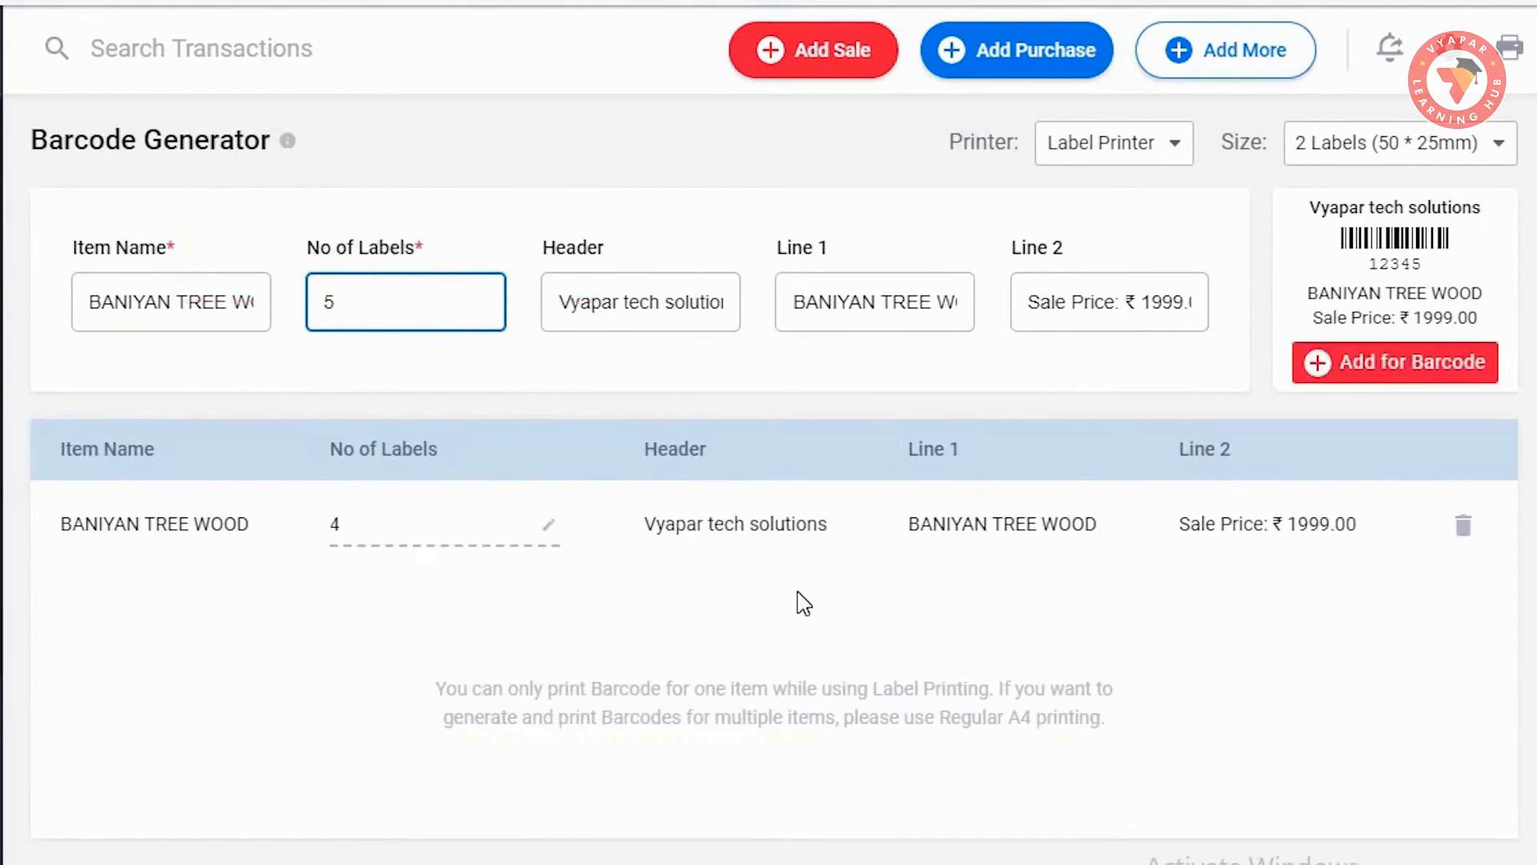
left_click(803, 603)
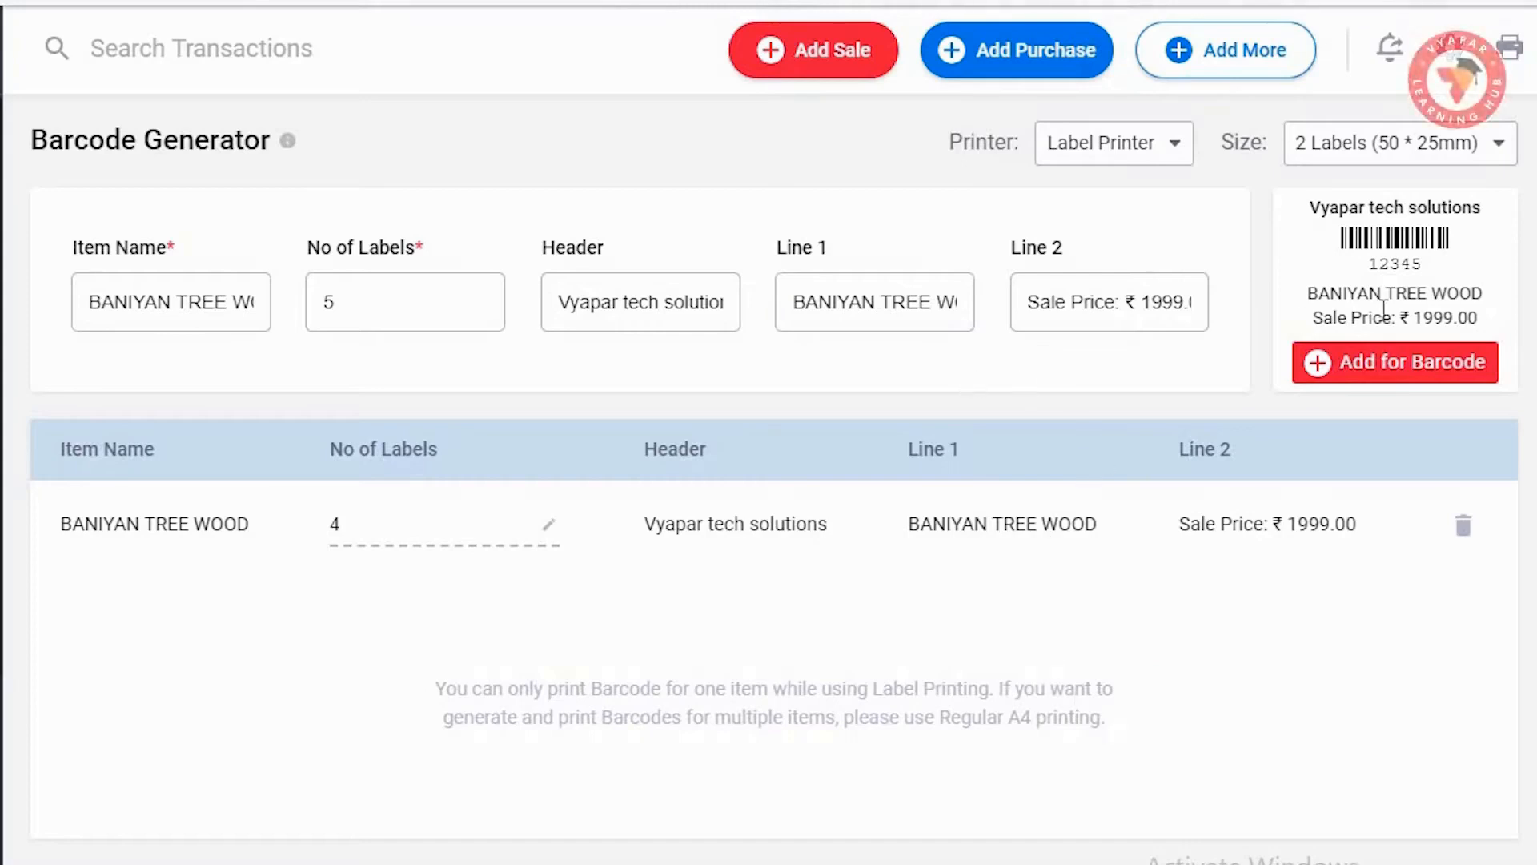
left_click(1388, 362)
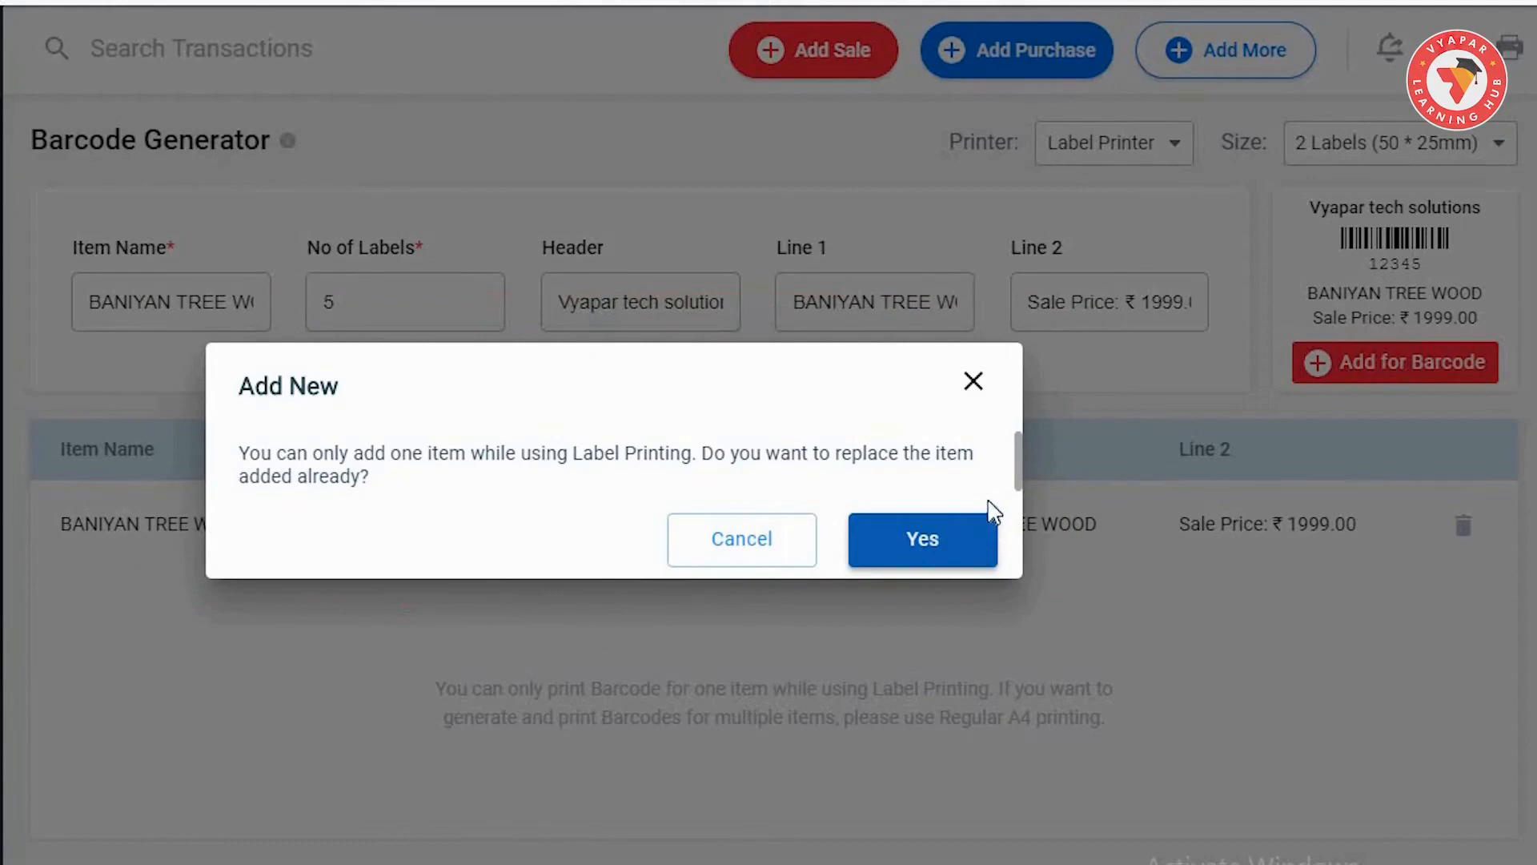
left_click(974, 382)
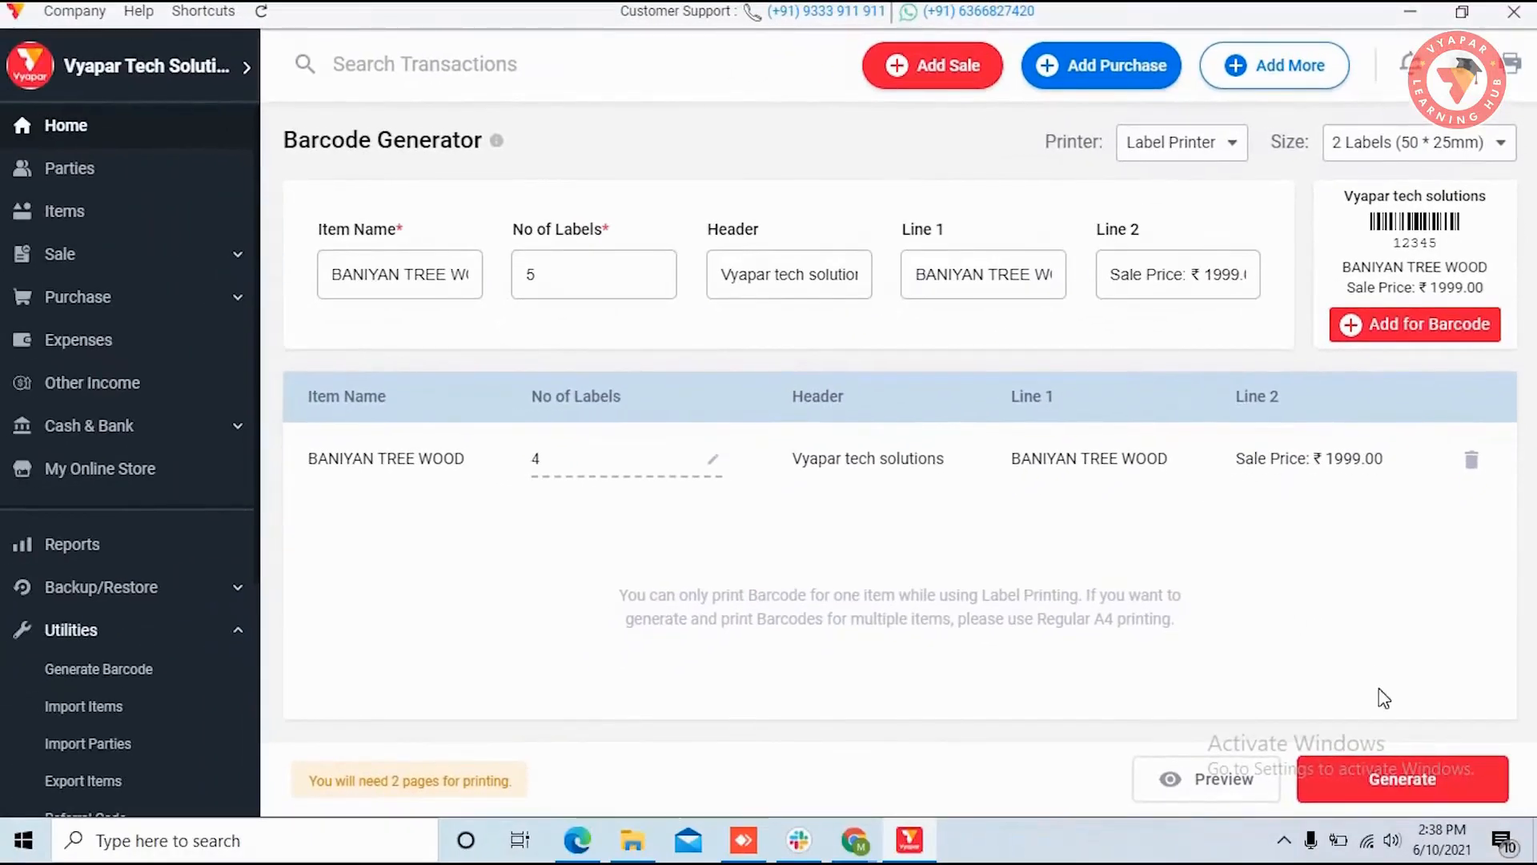
- Generate the BANIYAN TREE WOOD labels and save them as a PNG image in the Documents folder
left_click(1372, 776)
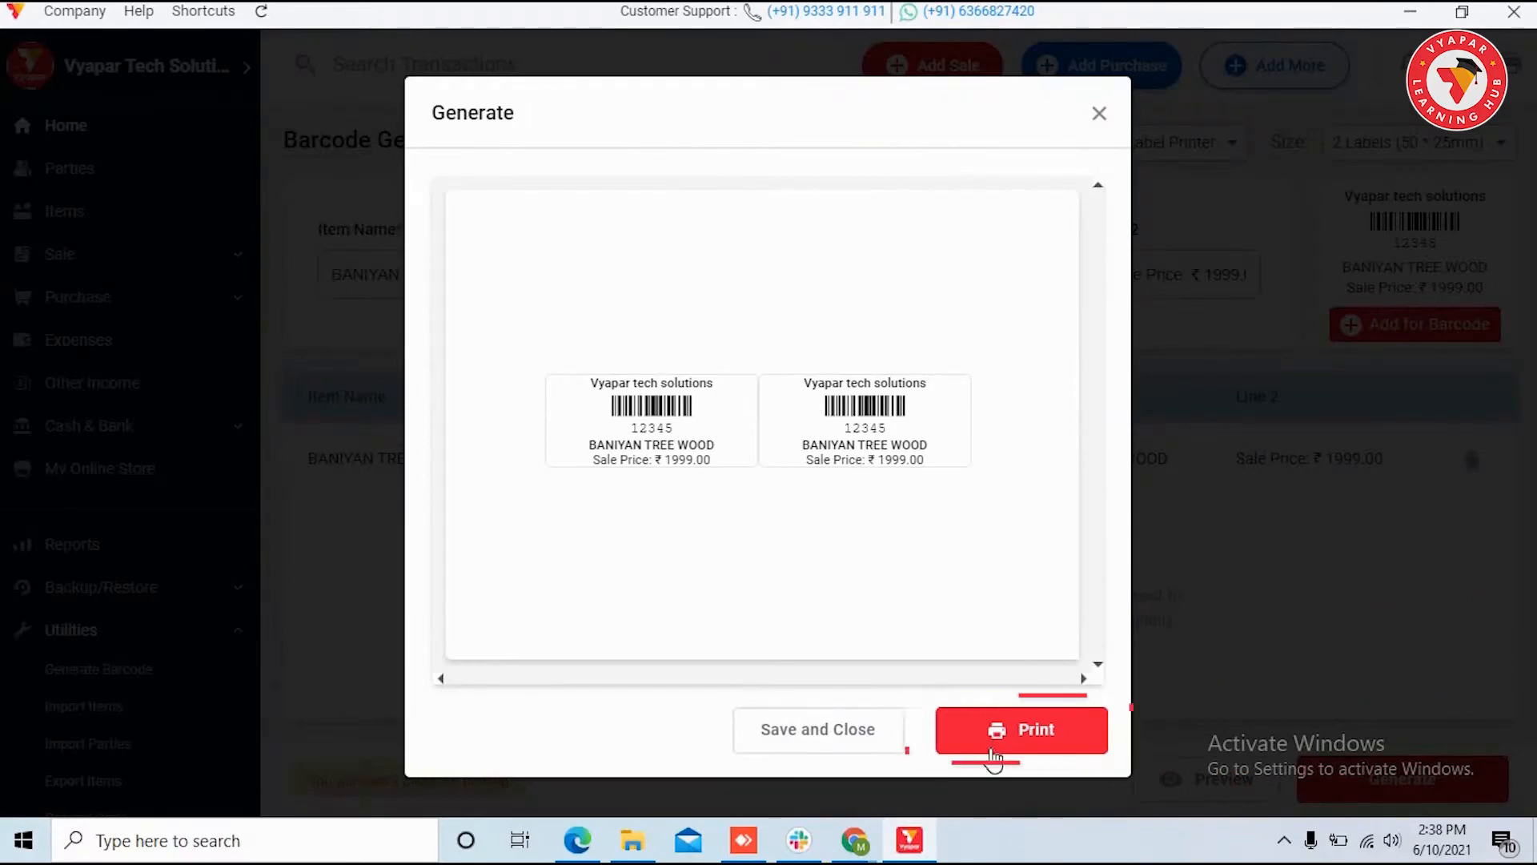
left_click(884, 739)
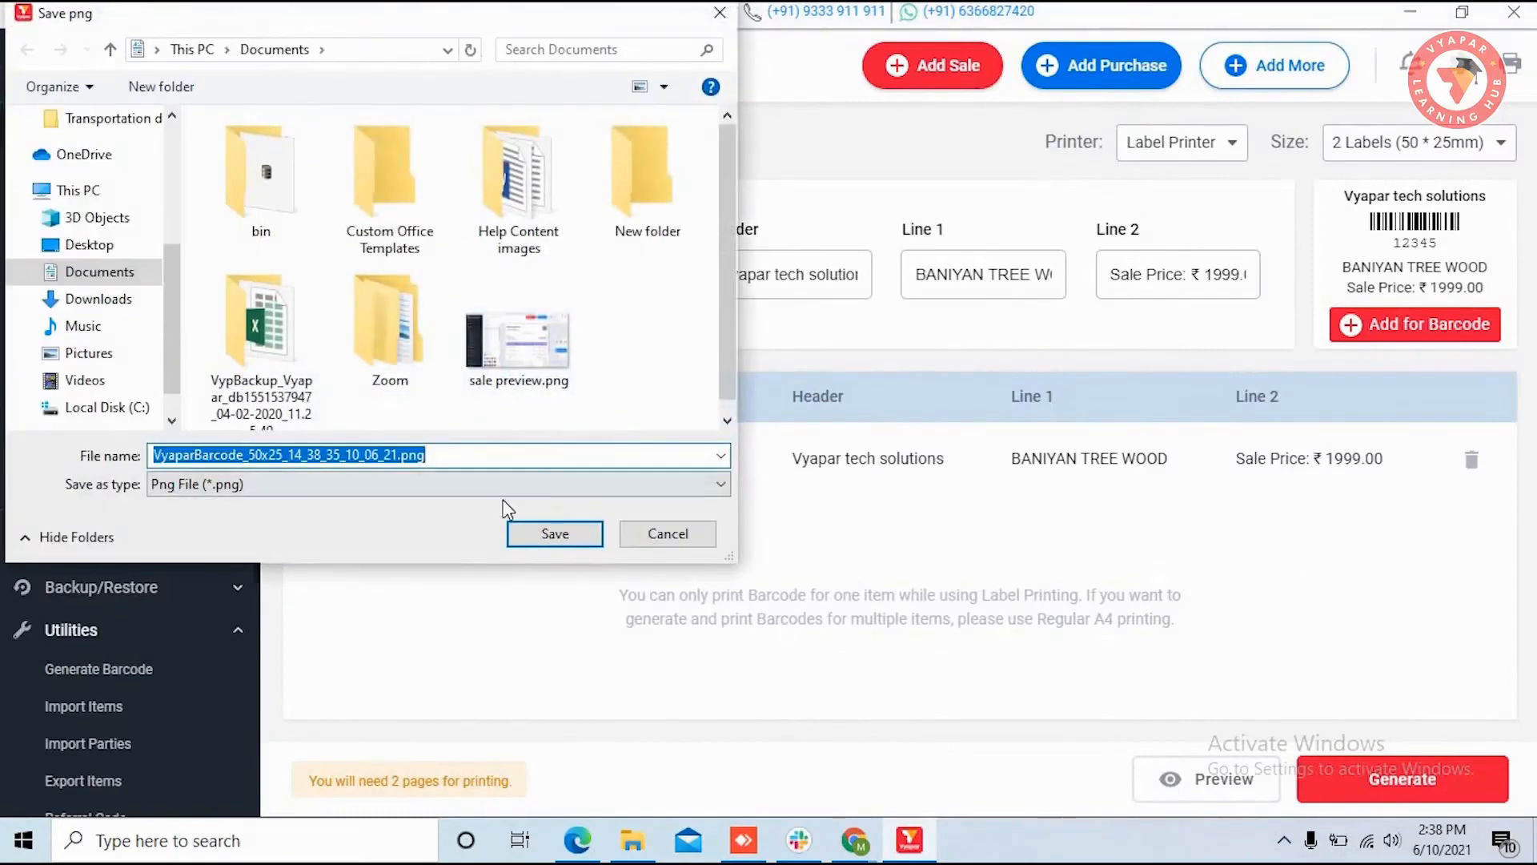
left_click(547, 529)
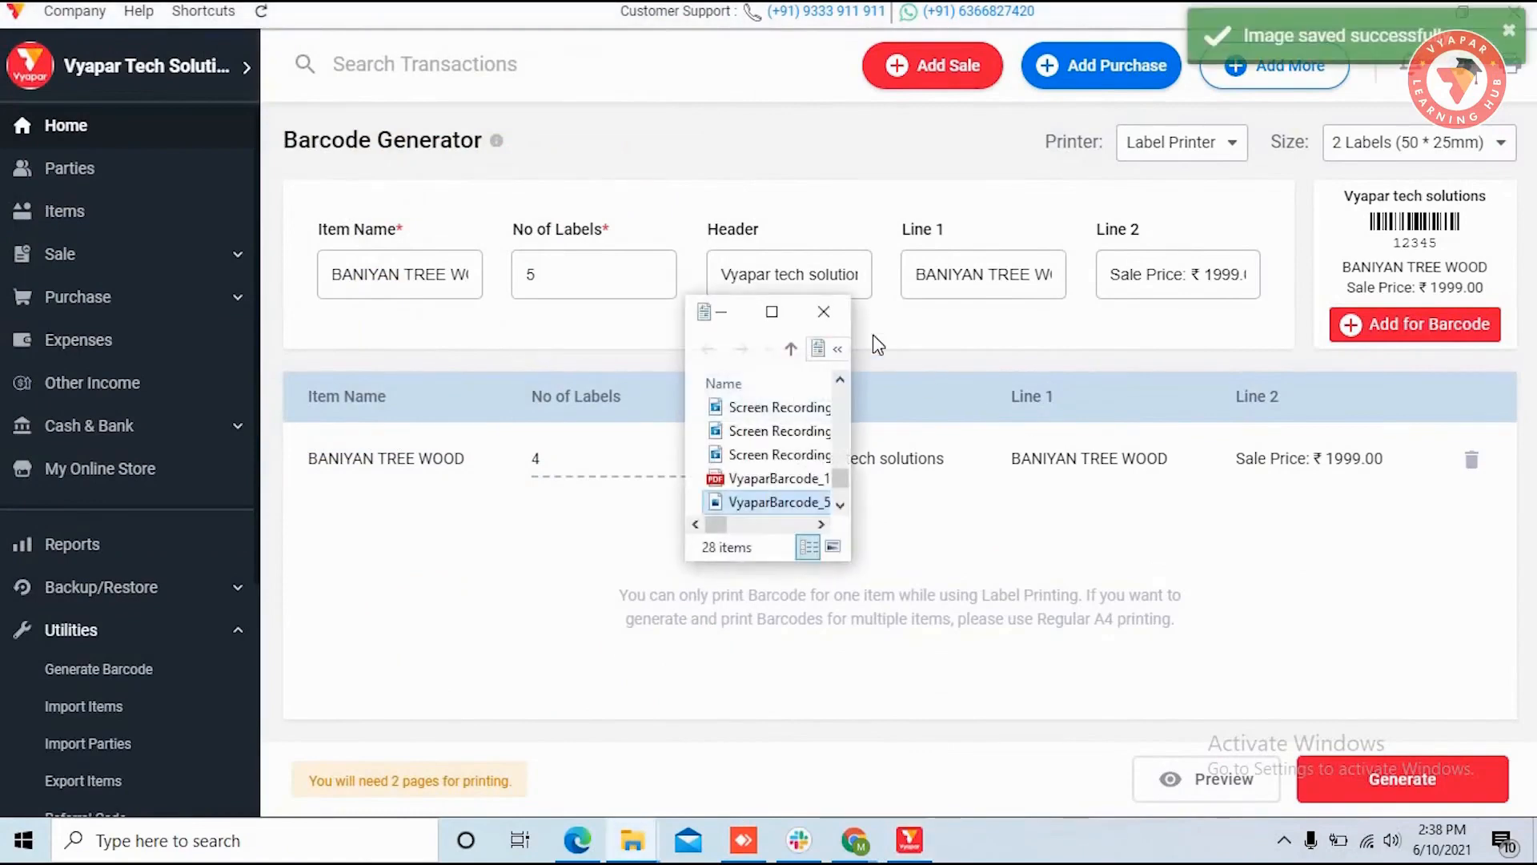
left_click(825, 312)
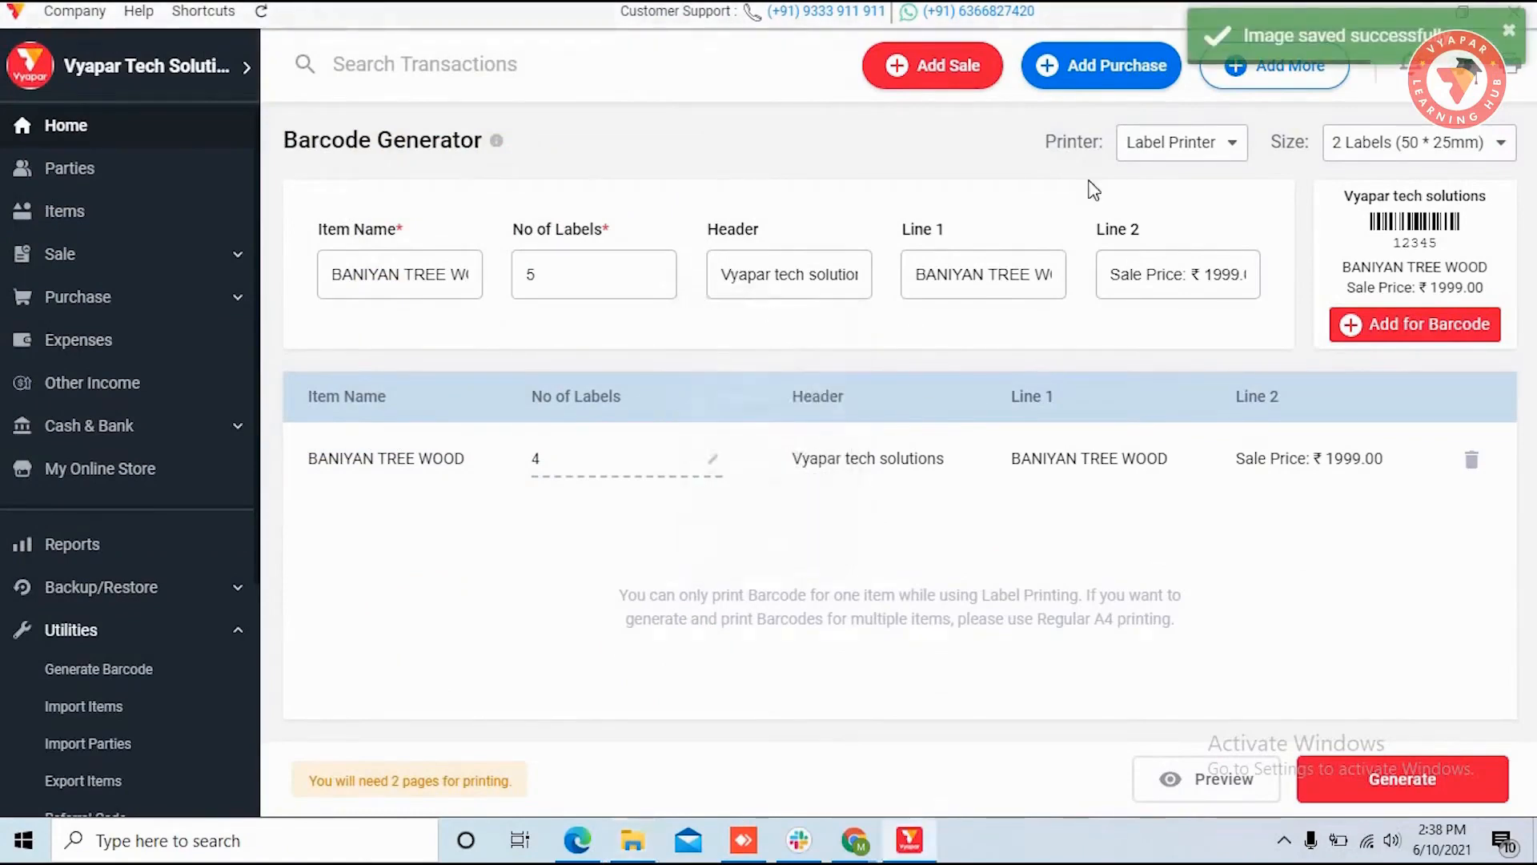
left_click(1506, 34)
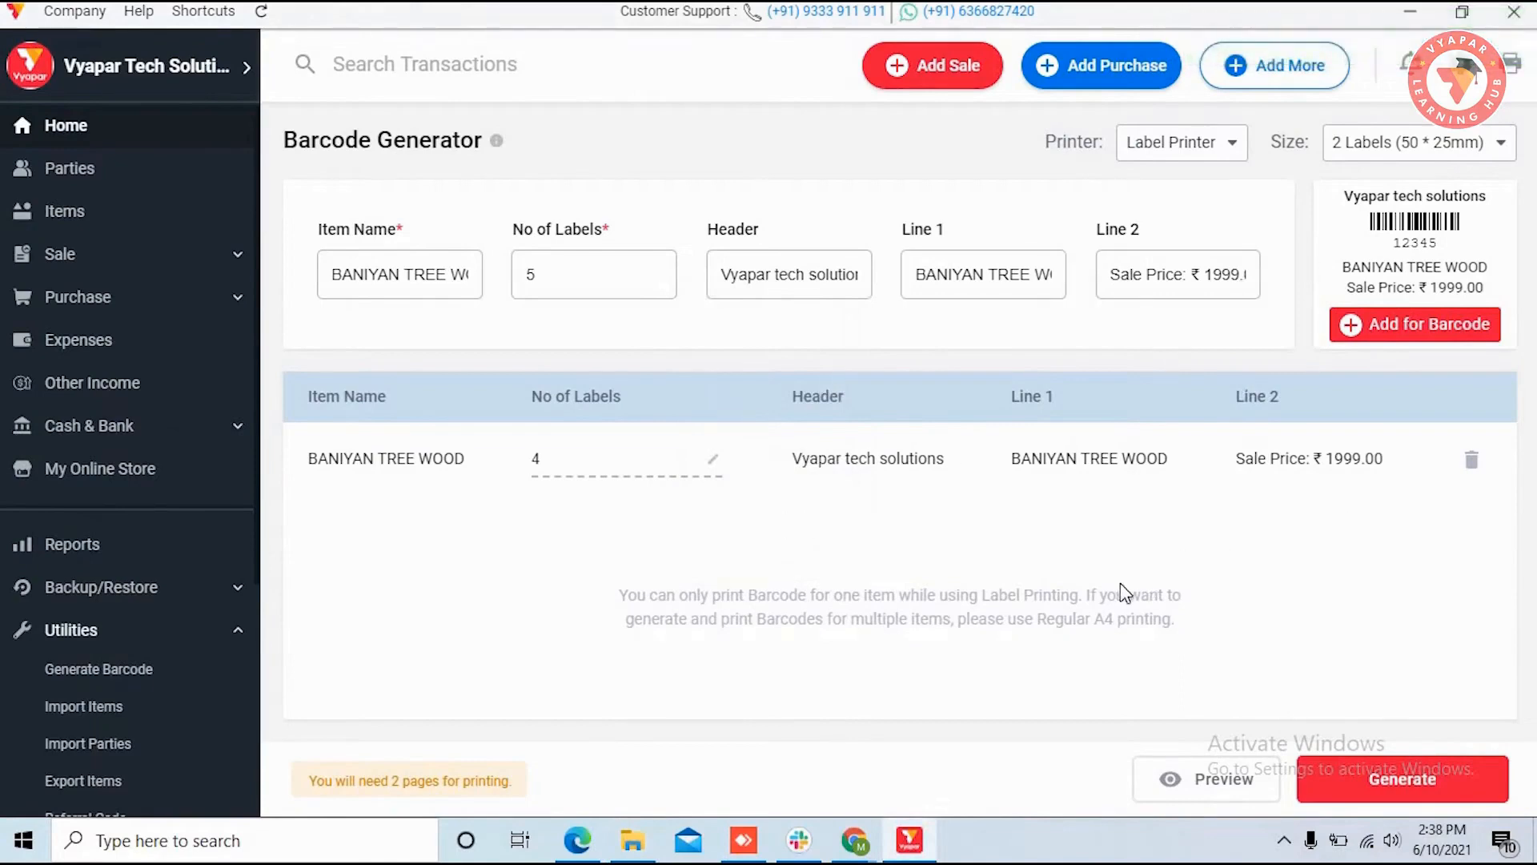
- Start a new sale, discarding the barcode entries, and open the Scan code/serial dialog for its items
left_click(957, 80)
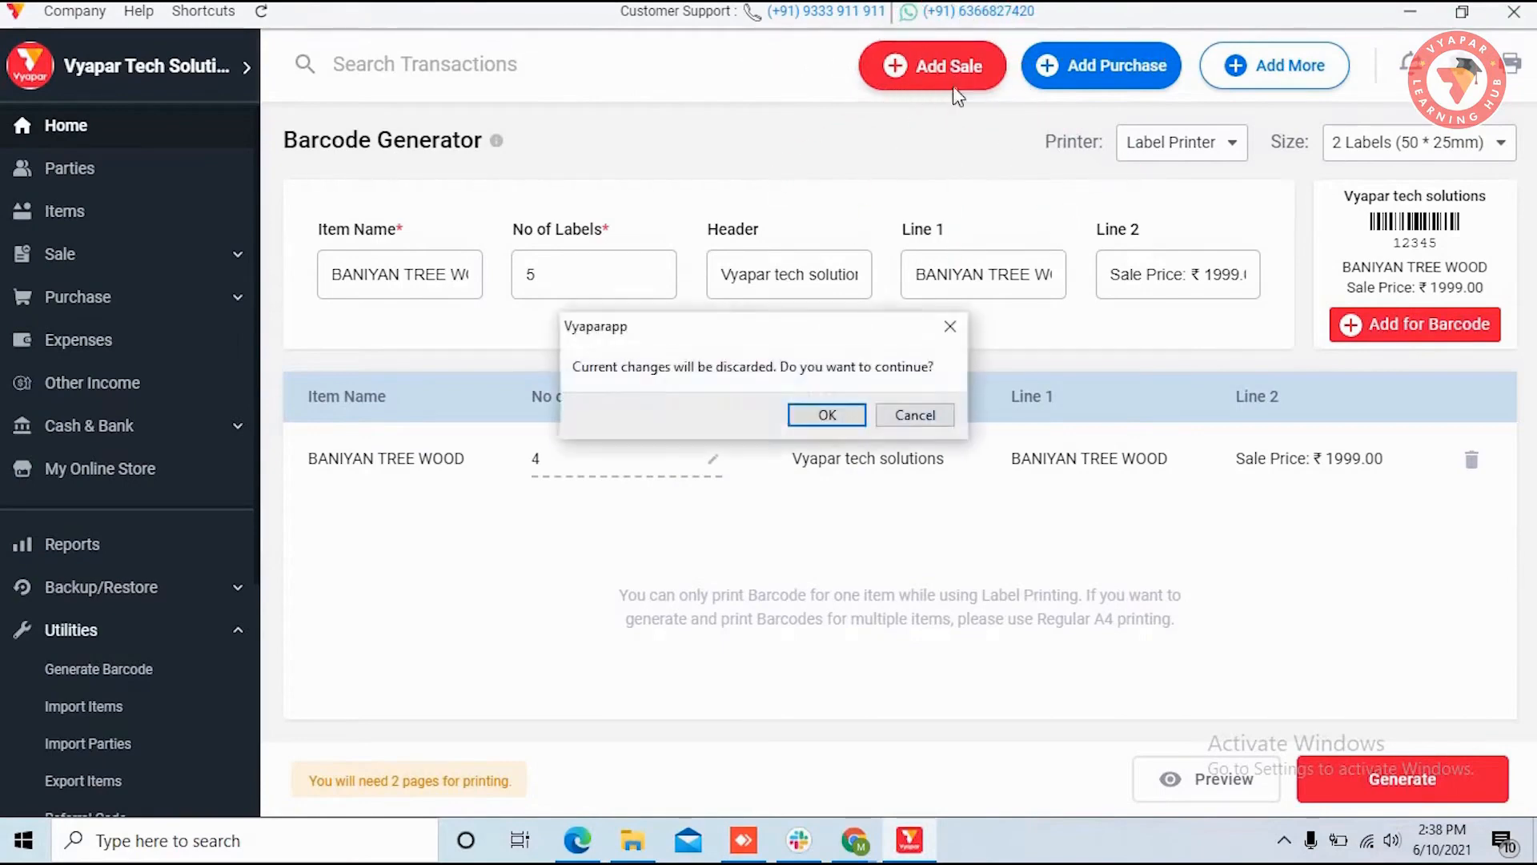
left_click(827, 415)
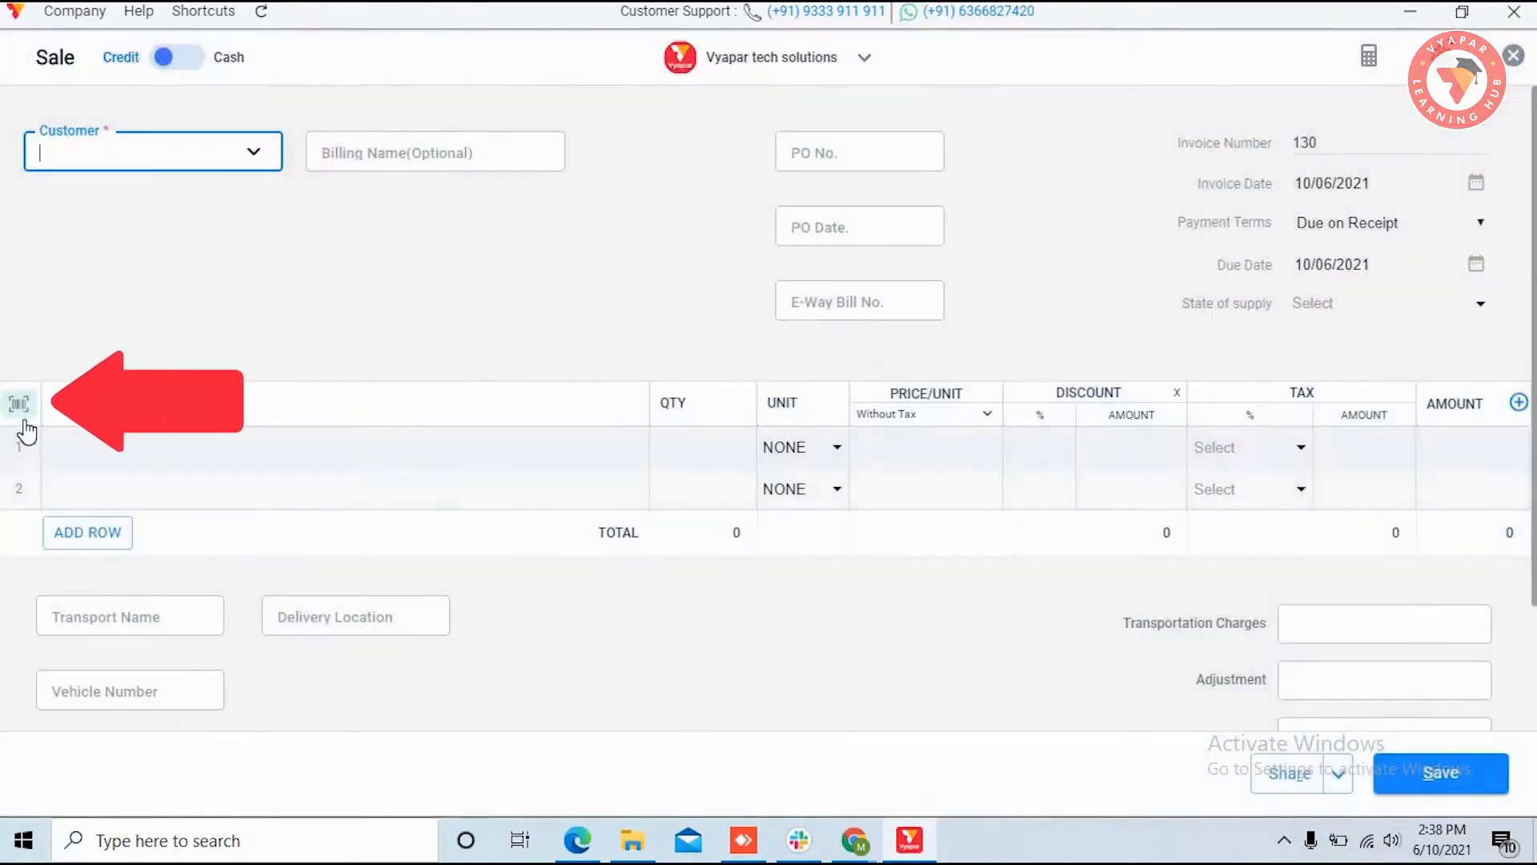
left_click(23, 418)
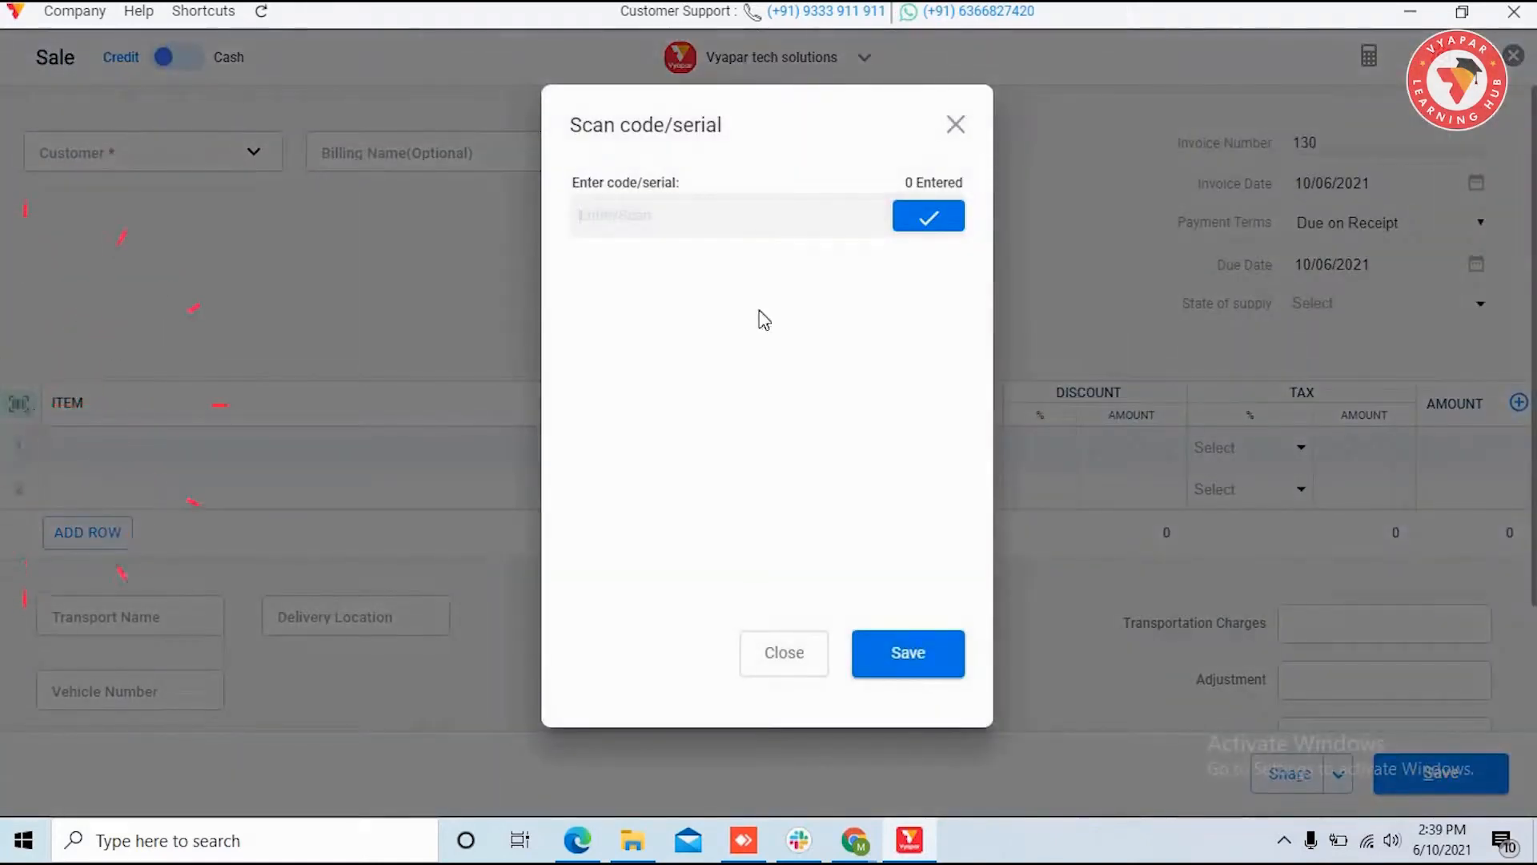